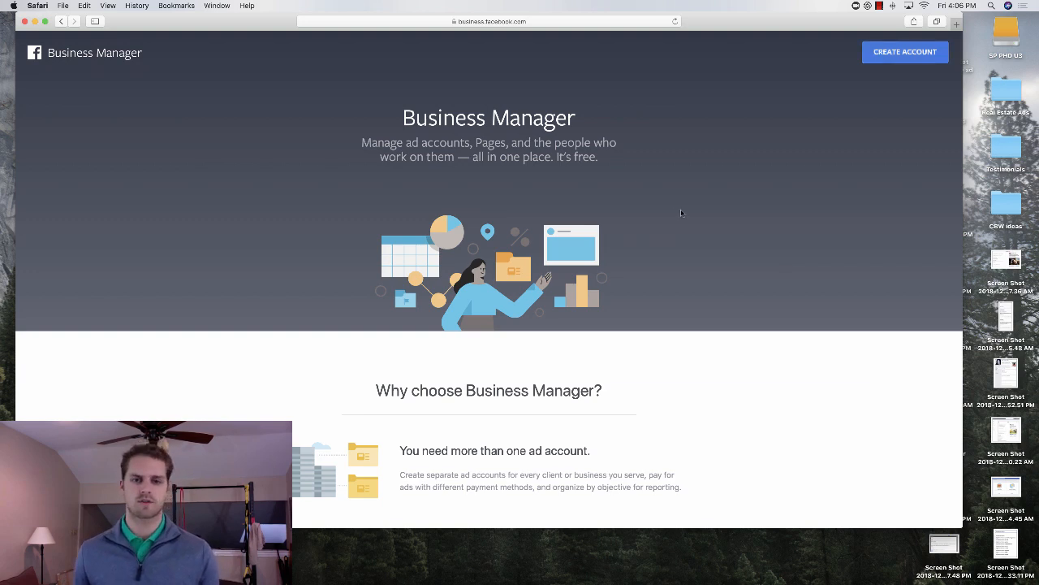
Step: Start a new Business Manager account and enter the business and account name and the owner's full name
scroll(681, 215, "down", 1)
scroll(649, 282, "down", 10)
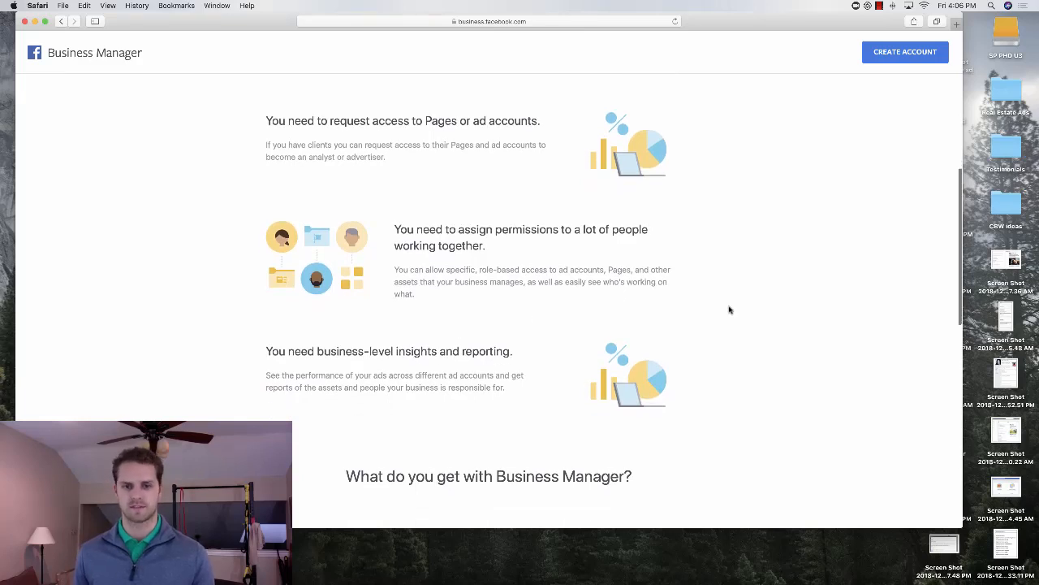
scroll(725, 308, "up", 10)
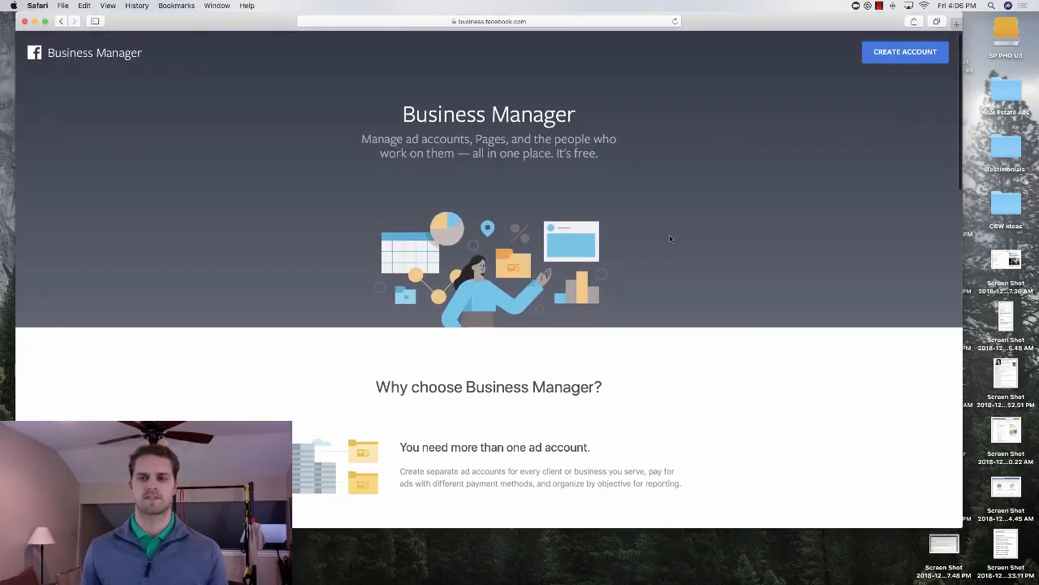
left_click(908, 53)
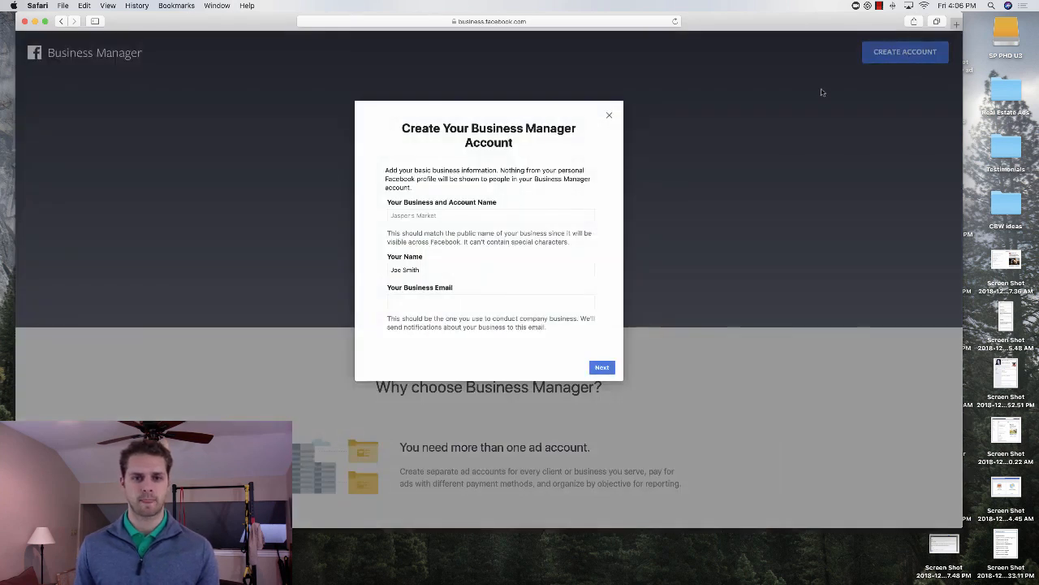
left_click(496, 216)
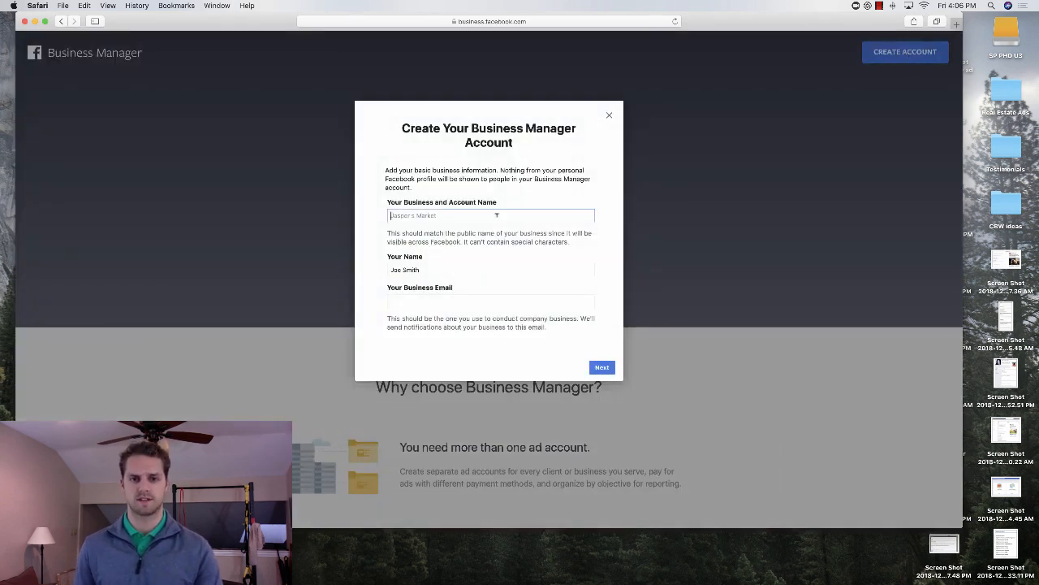
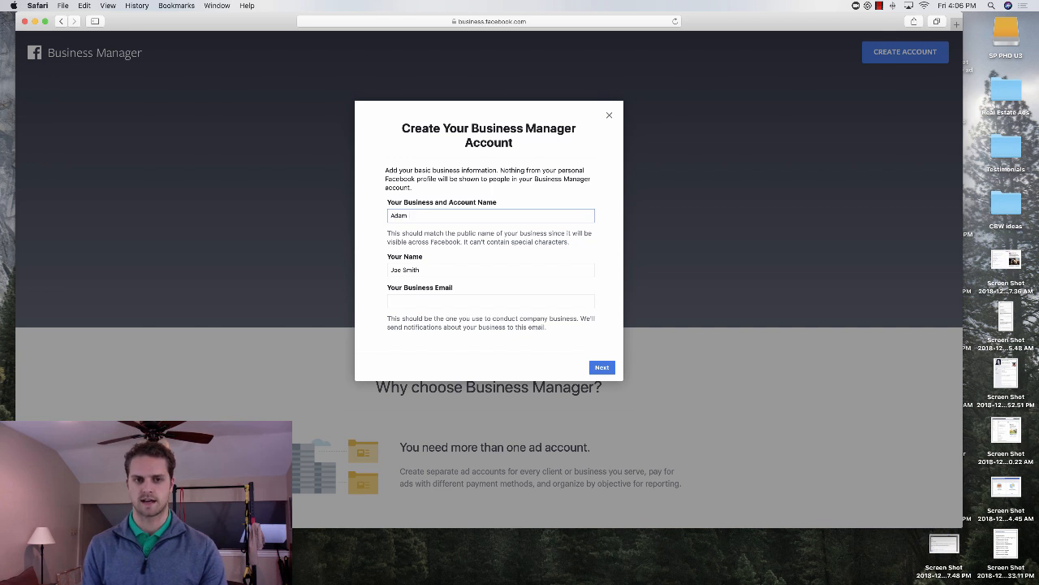
key("Tab")
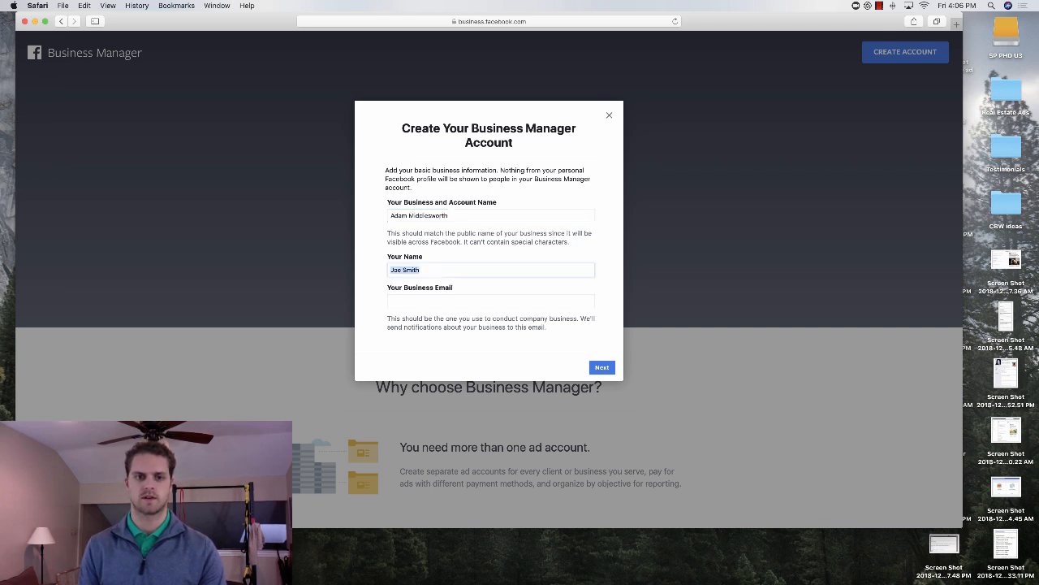
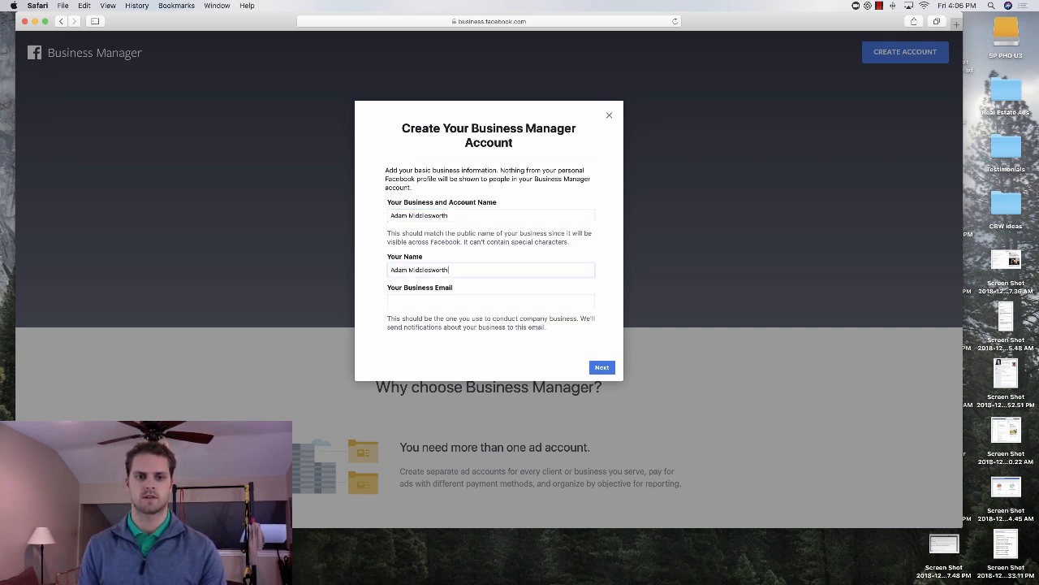
key("Tab")
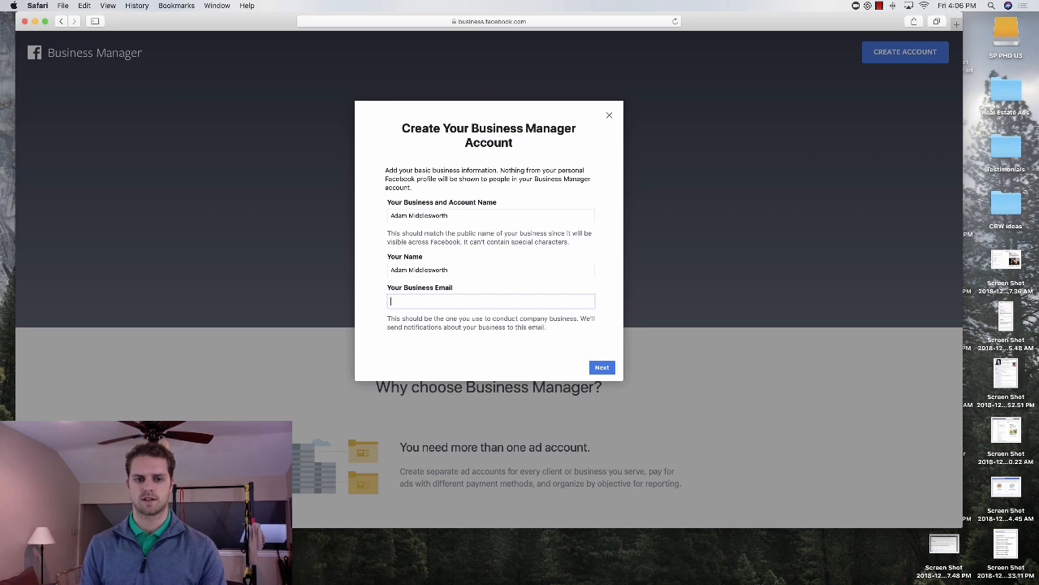
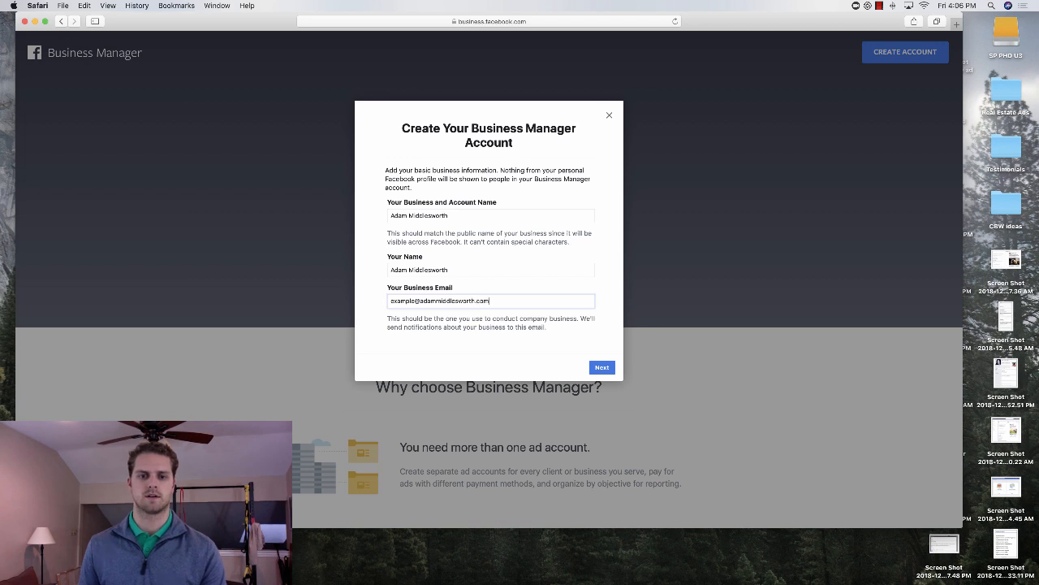
Step: Enter the business email address and continue to the business details
left_click(601, 367)
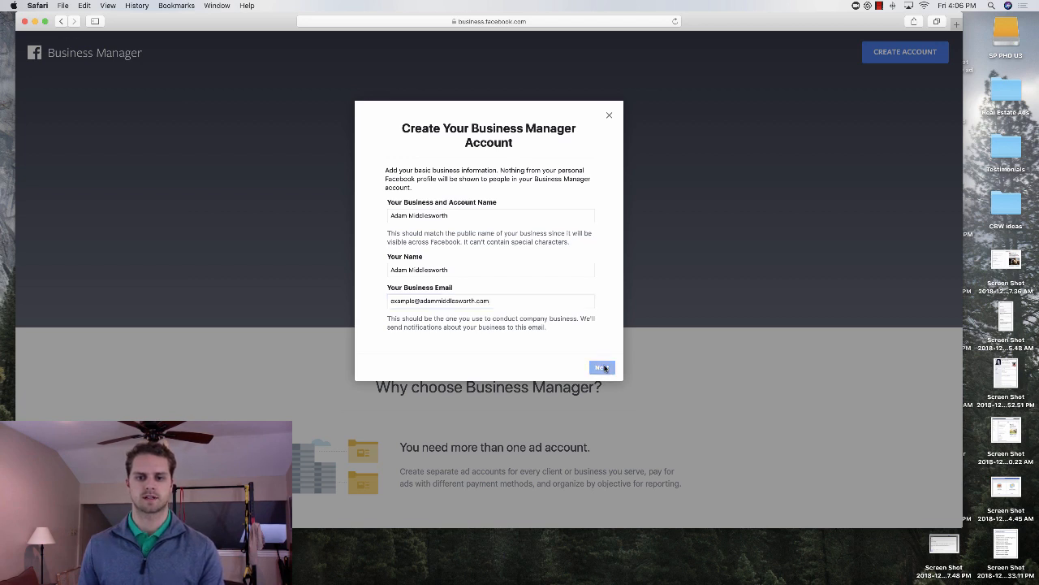
Step: Fill in the business's street address, city, state and ZIP code, leaving the second address line empty
left_click(443, 199)
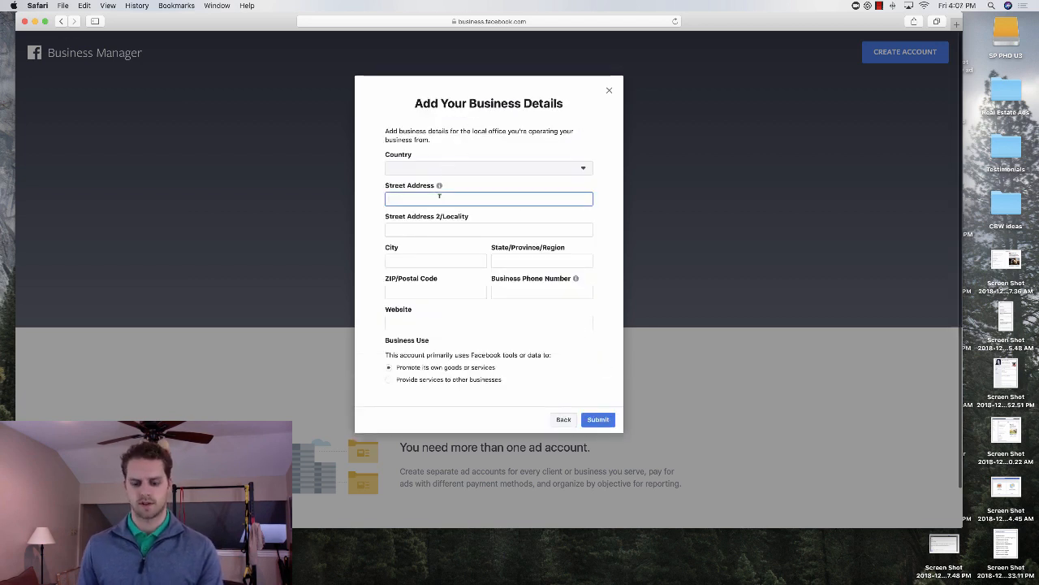
type("123 main st")
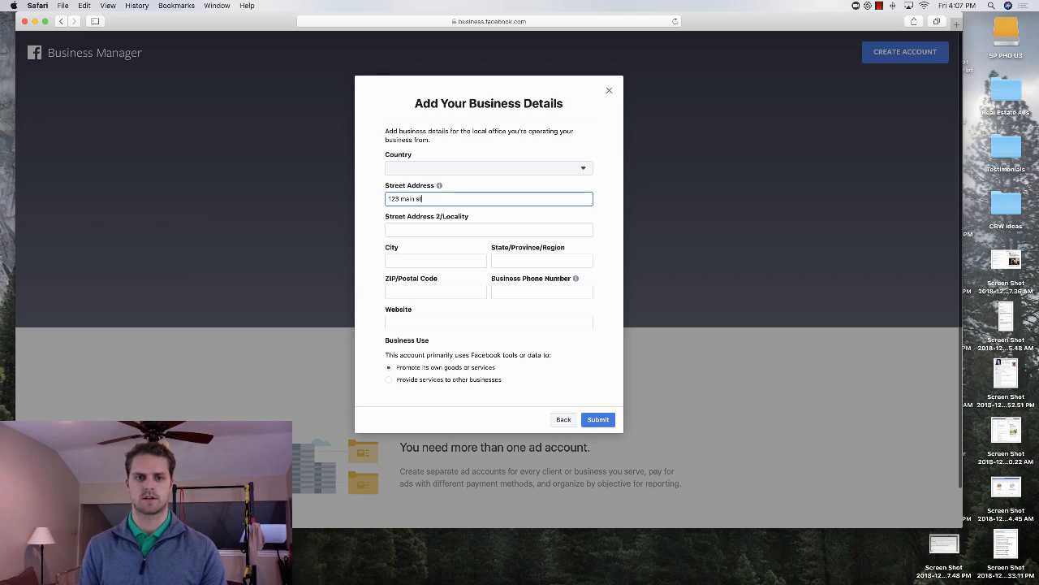
key("Tab")
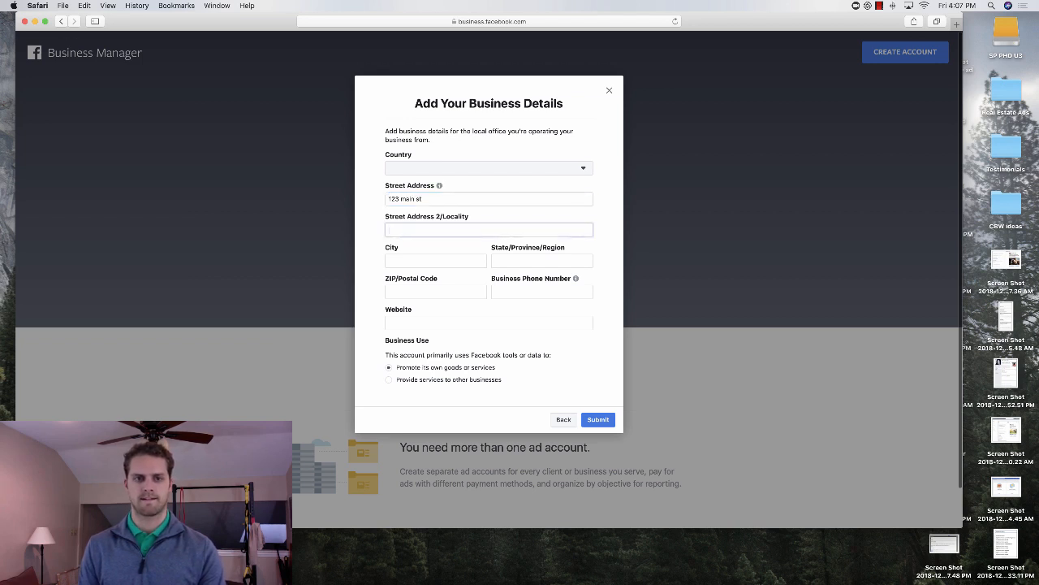
key("Tab")
type("dallas")
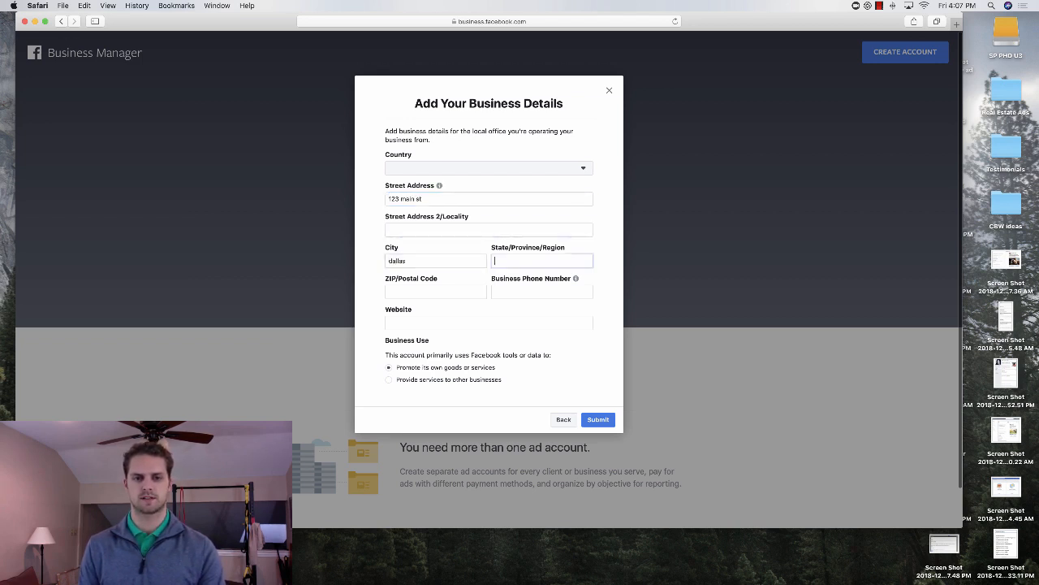
key("Tab")
type("tx")
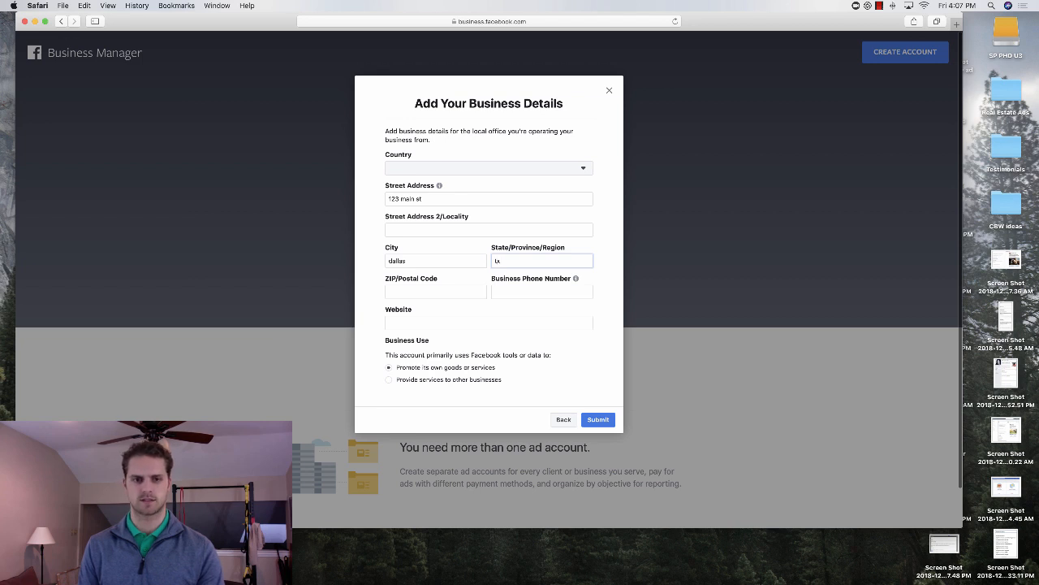
key("Tab")
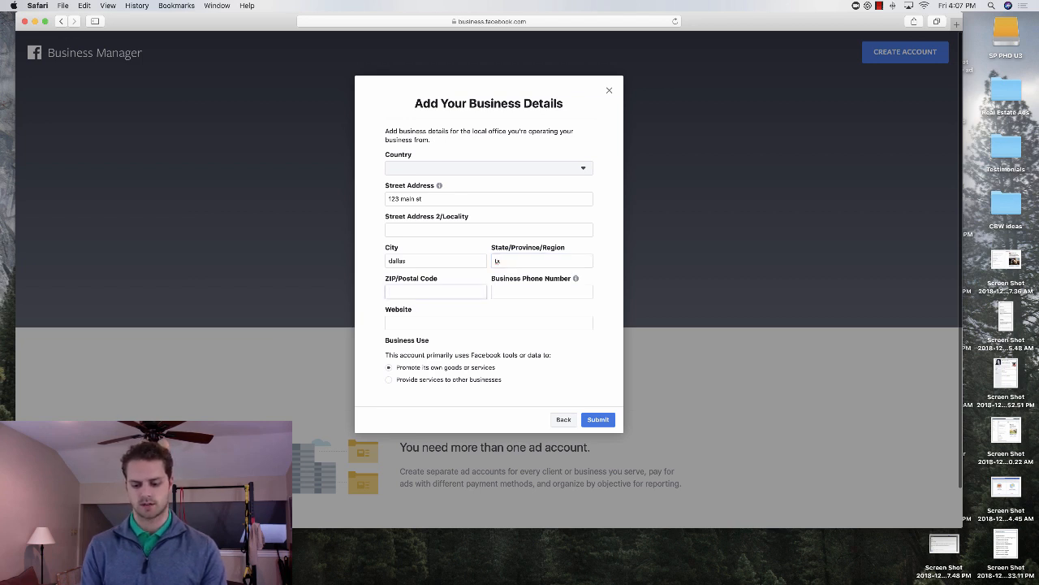
type("76024")
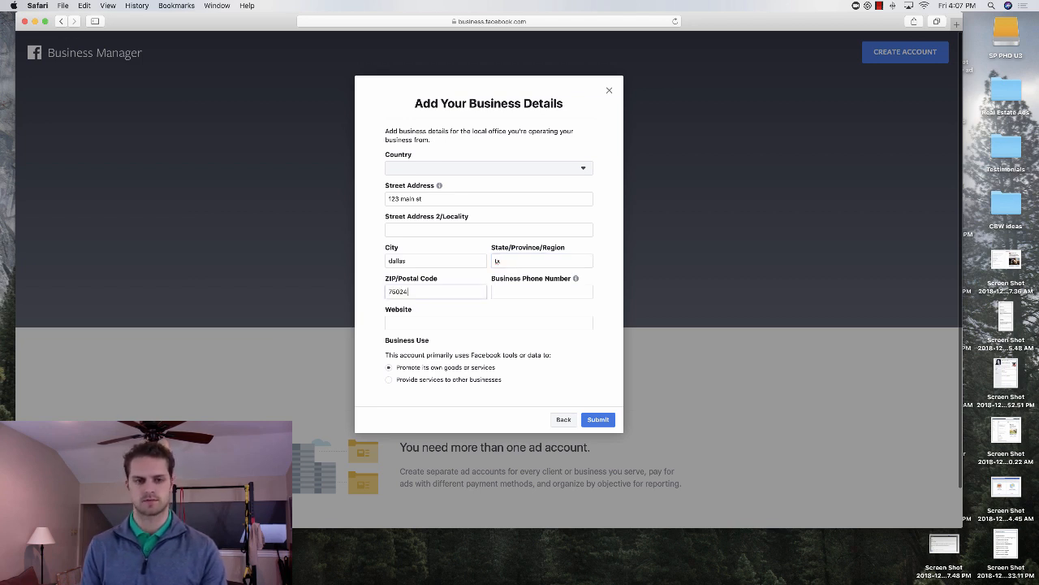
Step: Enter the business's website address in the business details
left_click(444, 316)
type("www")
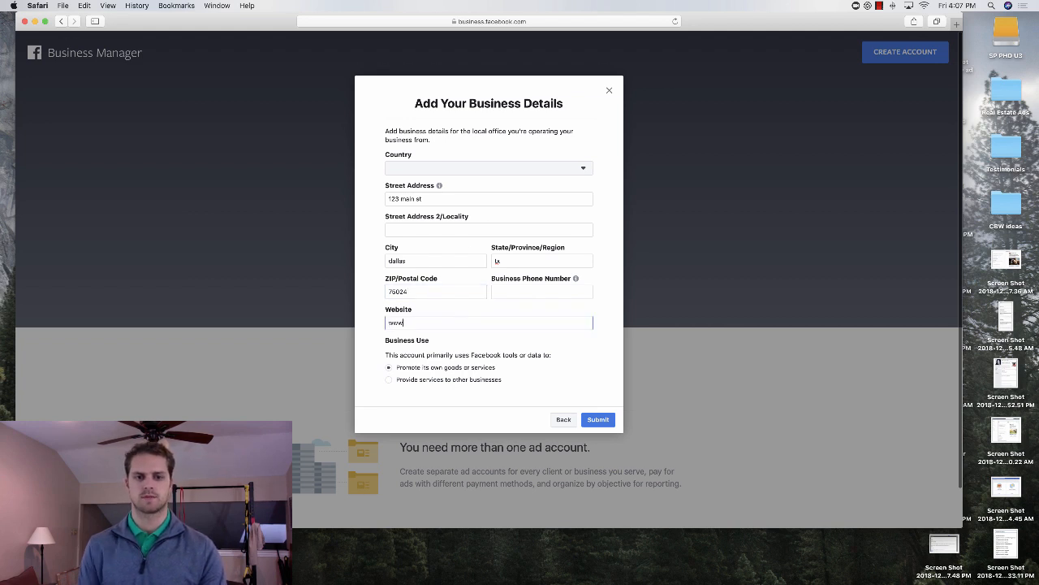
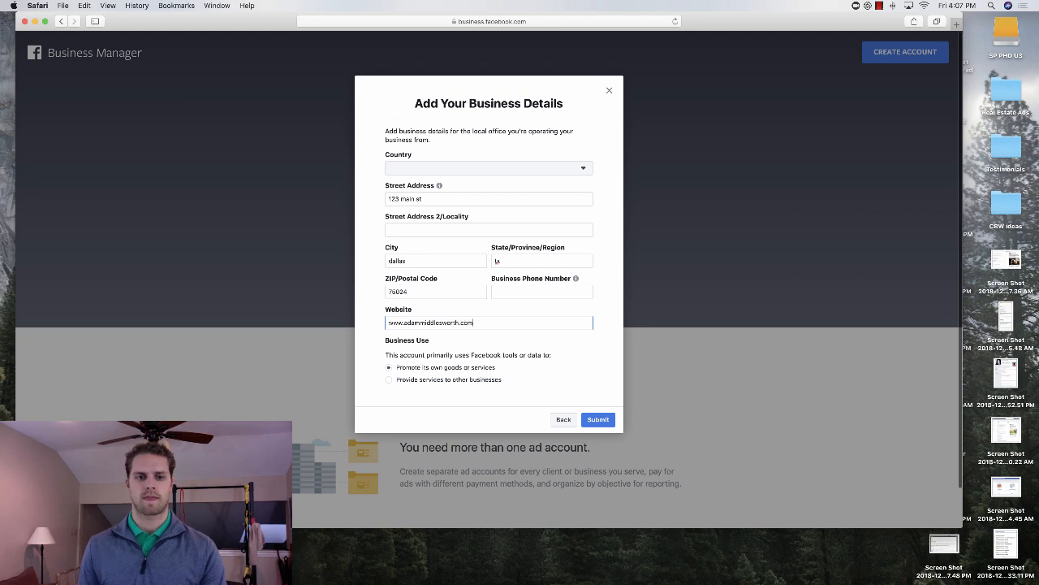
Step: Set the business's country to United States and try to submit the details
left_click(461, 171)
type("us")
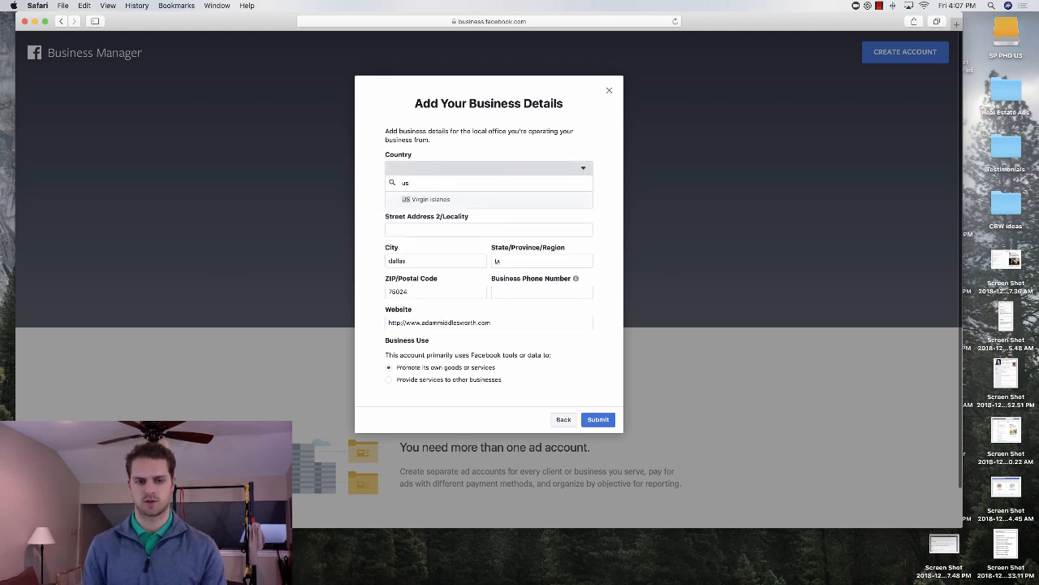
key("BackSpace")
type("nite")
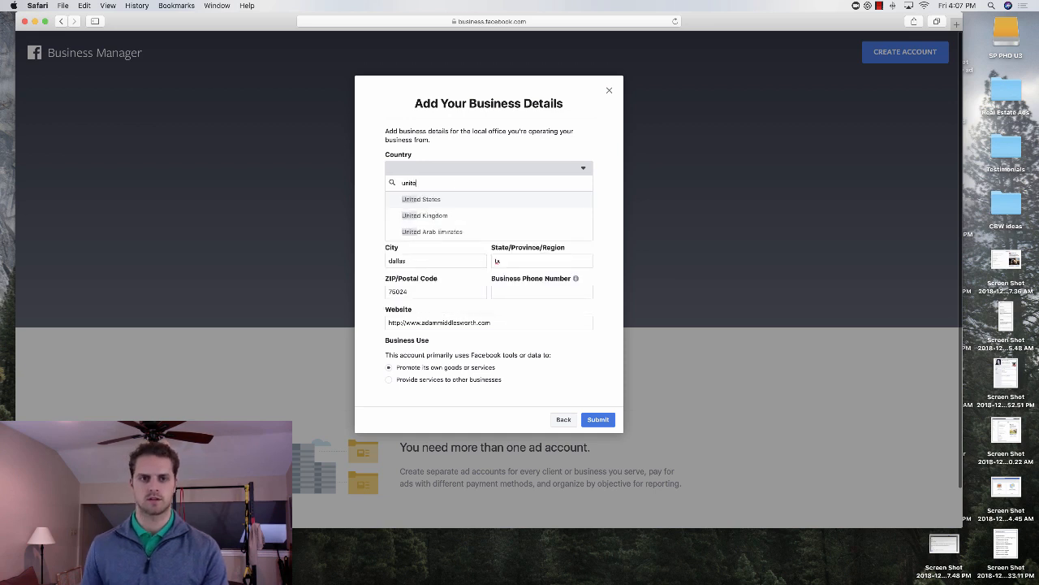
left_click(453, 198)
left_click(597, 420)
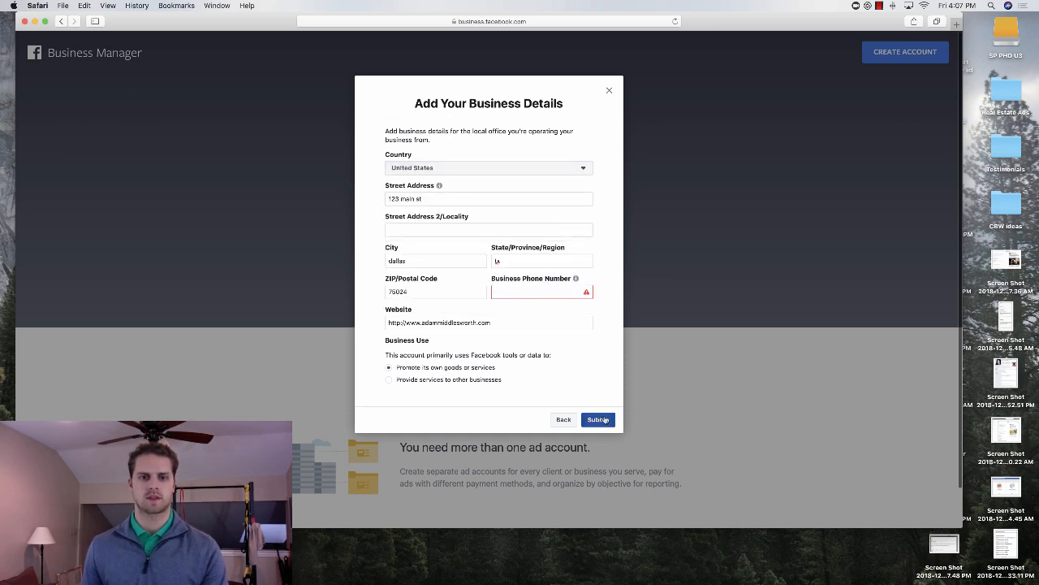
Step: Enter the business phone number, submit the business details and finish creating the account
left_click(537, 291)
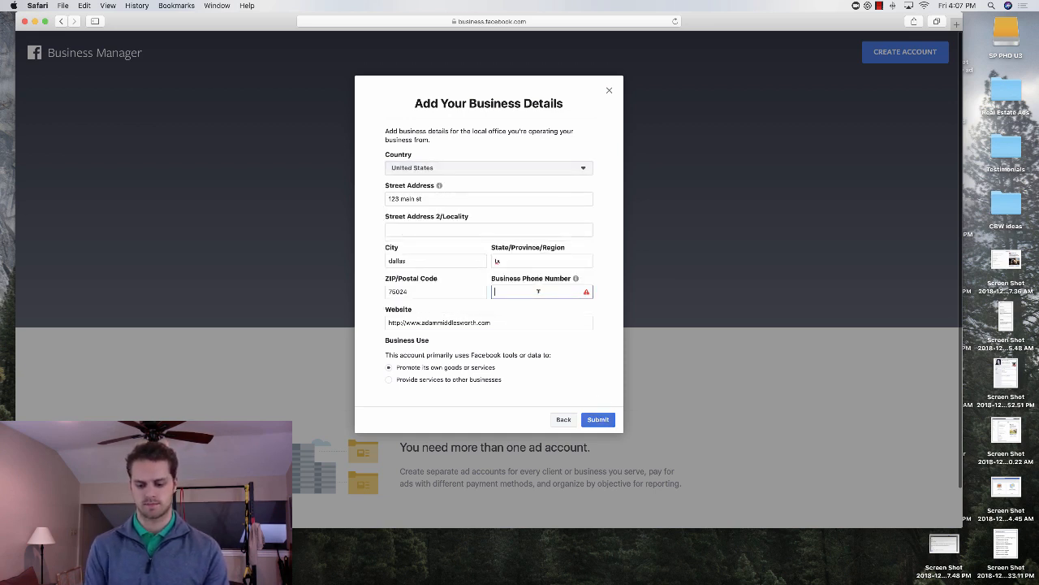
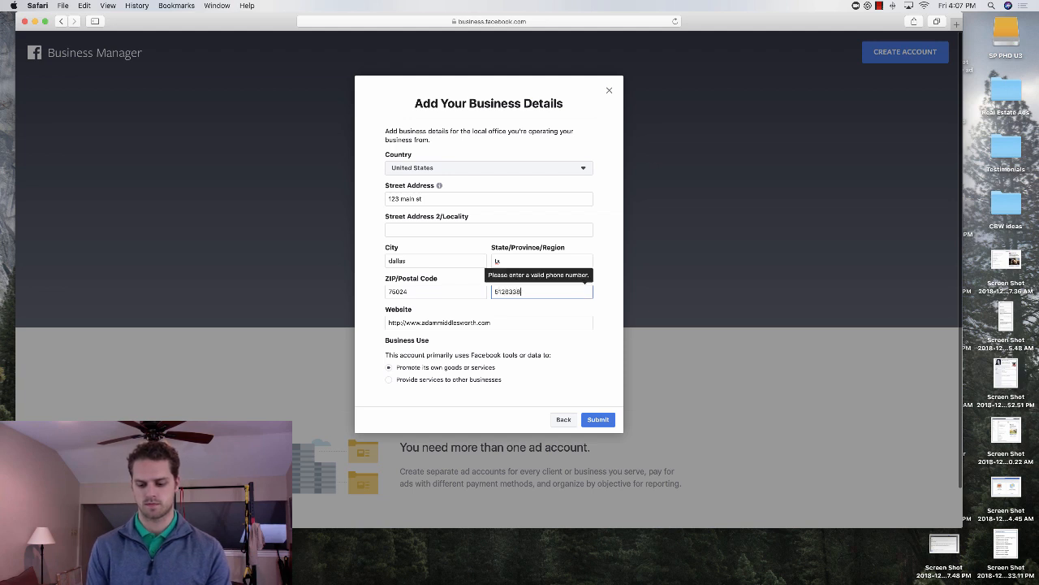
left_click(597, 419)
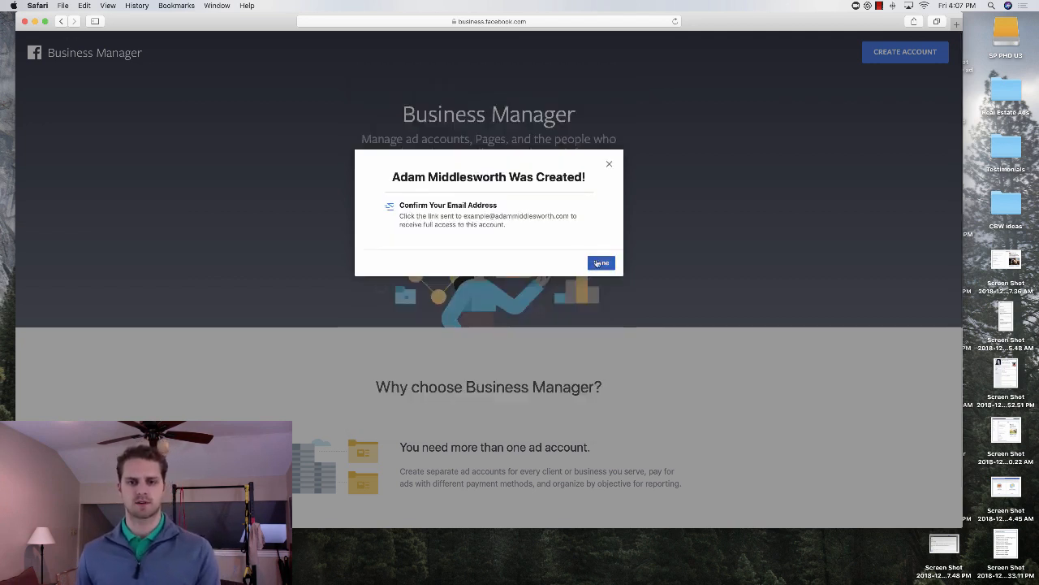
left_click(601, 264)
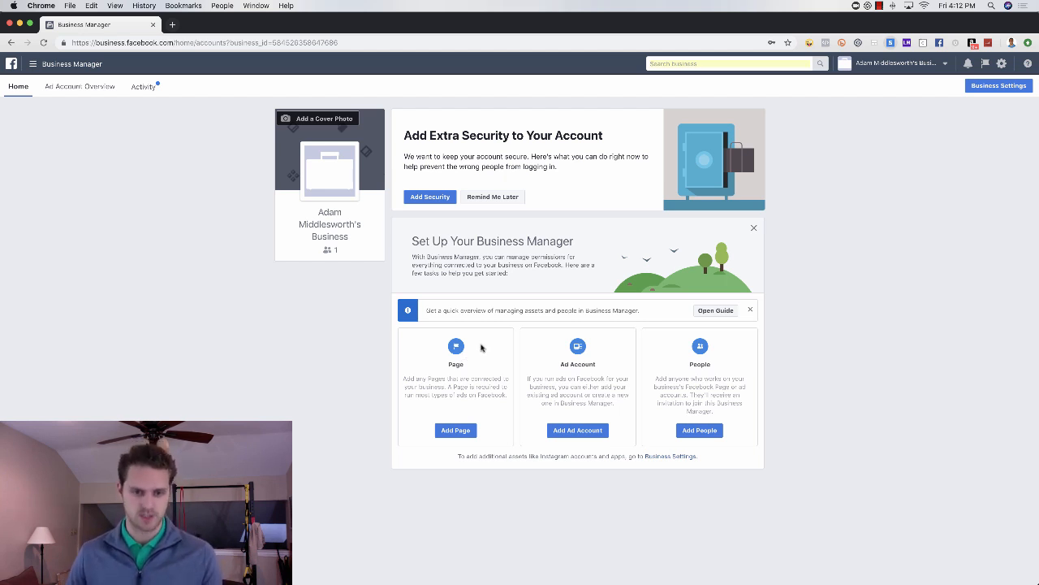
left_click(456, 431)
left_click(419, 311)
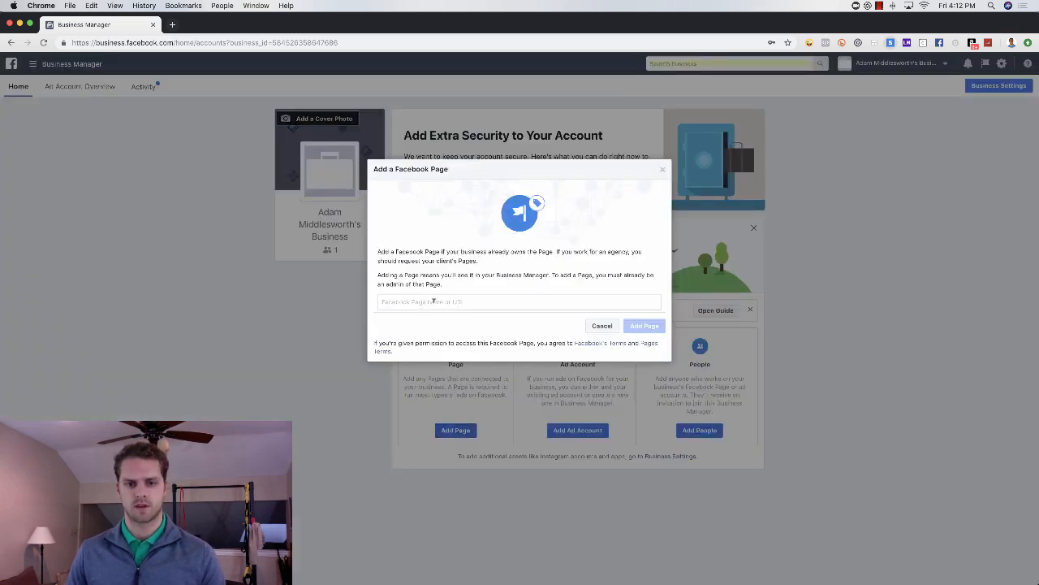
left_click(603, 327)
Step: Add an owned Page to Business Manager, finding the owner's Real Estate Agent Page by first name, and close the confirmation
left_click(460, 431)
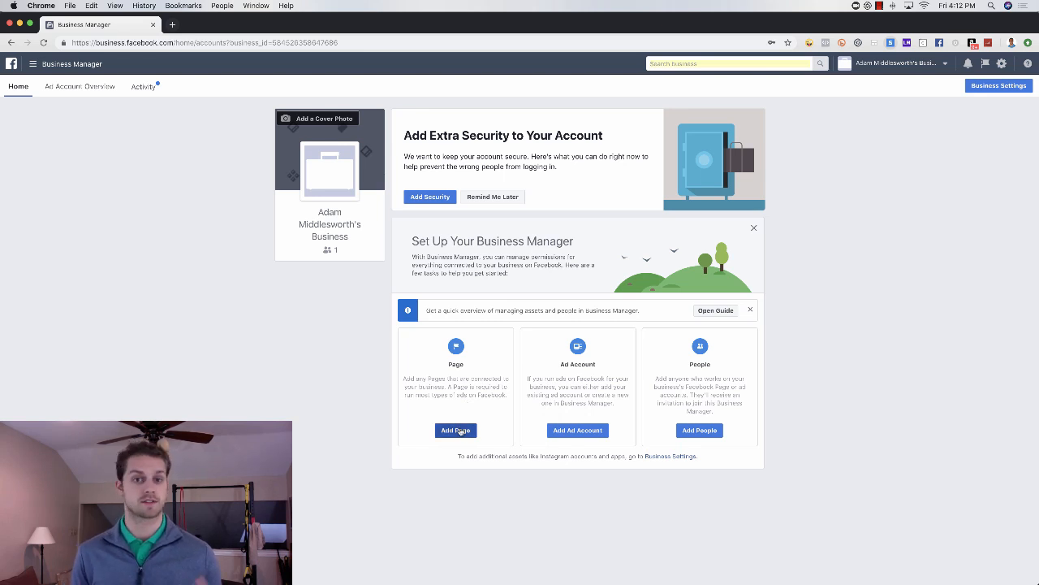
left_click(459, 430)
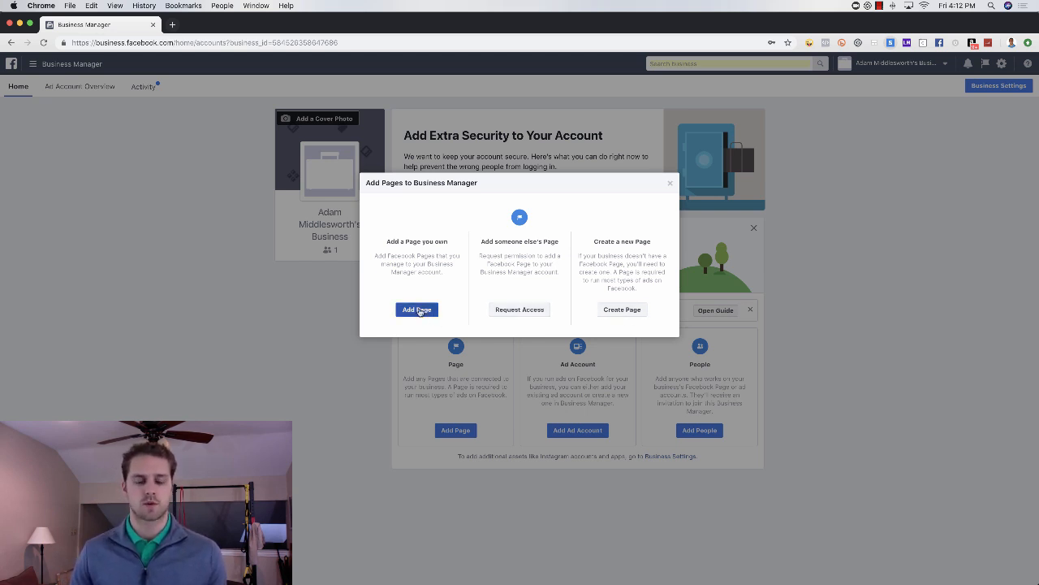
left_click(418, 311)
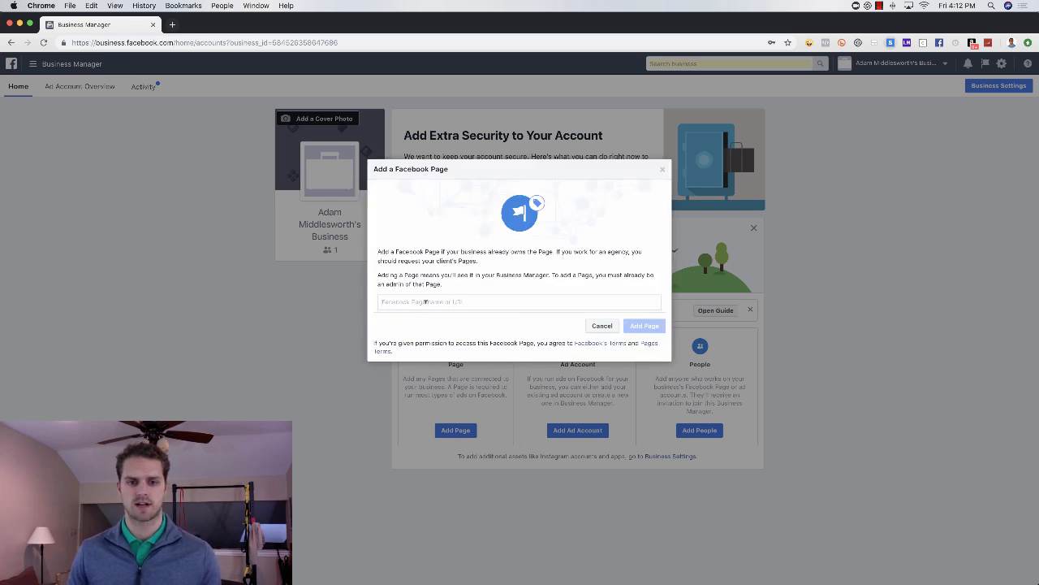
left_click(426, 302)
type("adam")
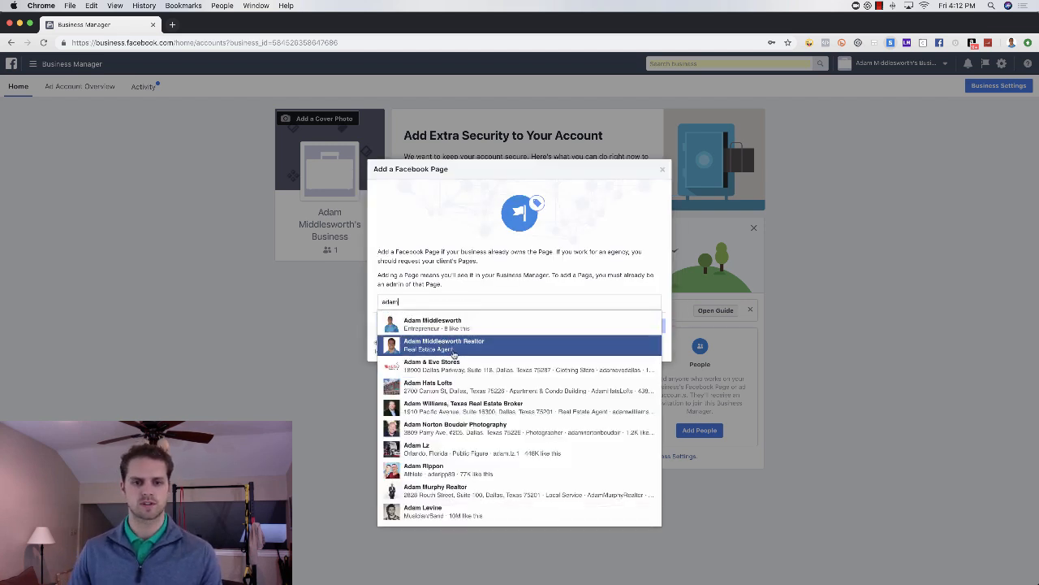
left_click(459, 343)
left_click(645, 360)
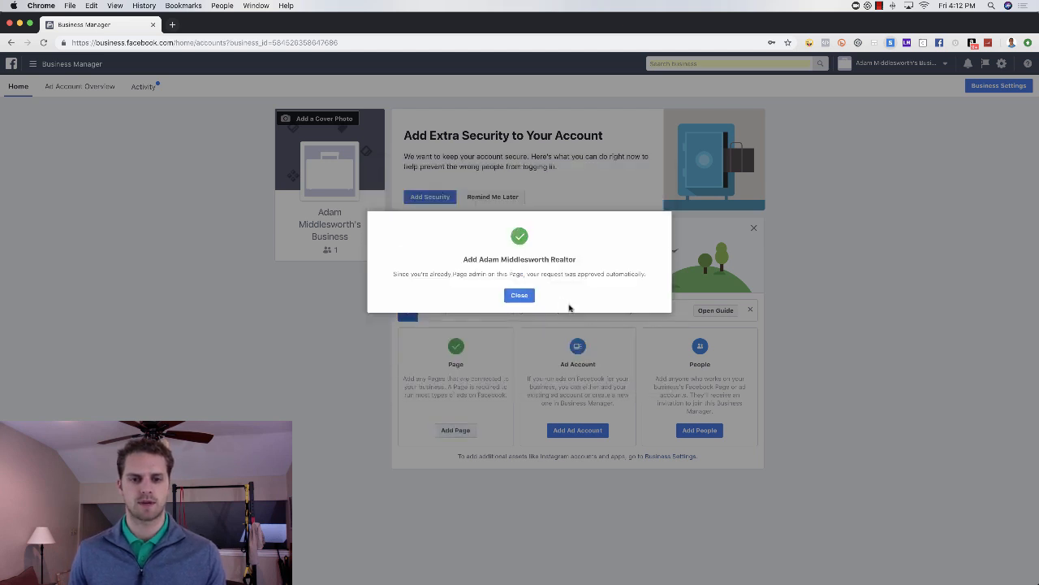
left_click(520, 297)
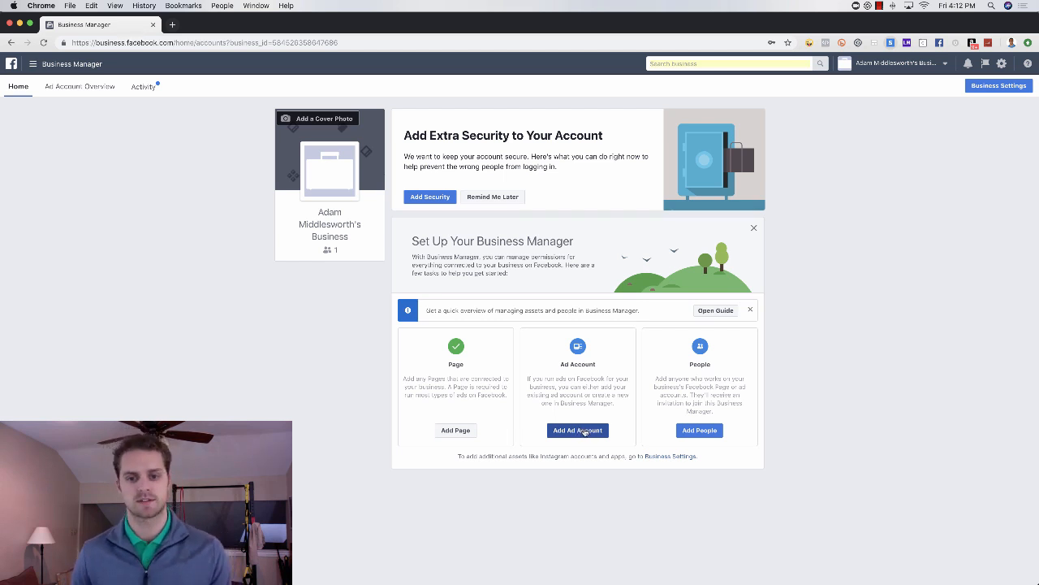
Step: Create a new ad account in Business Manager, named with the owner's first name followed by "Digital Marketing"
left_click(581, 432)
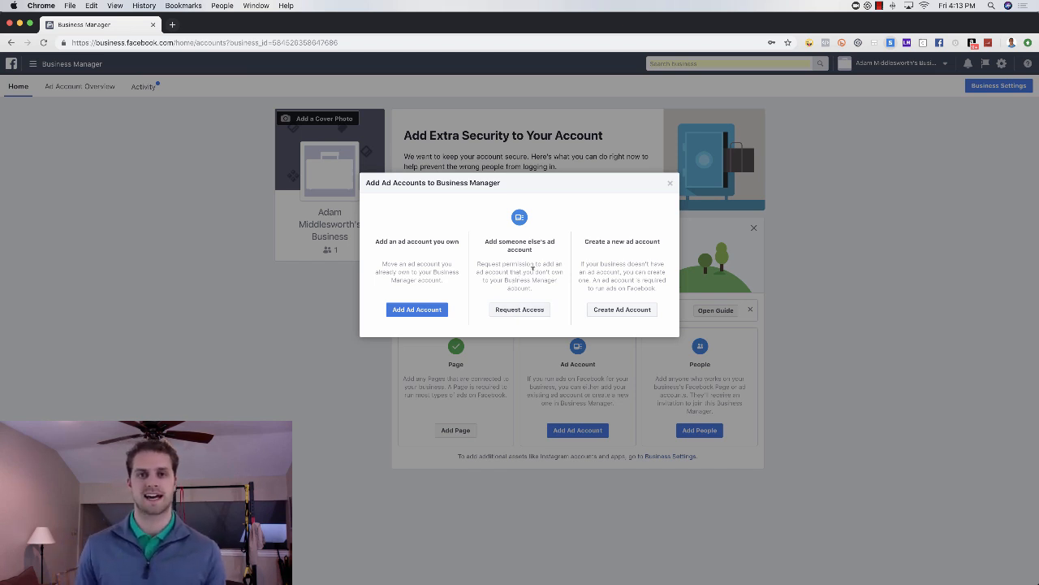
left_click(617, 310)
left_click(546, 274)
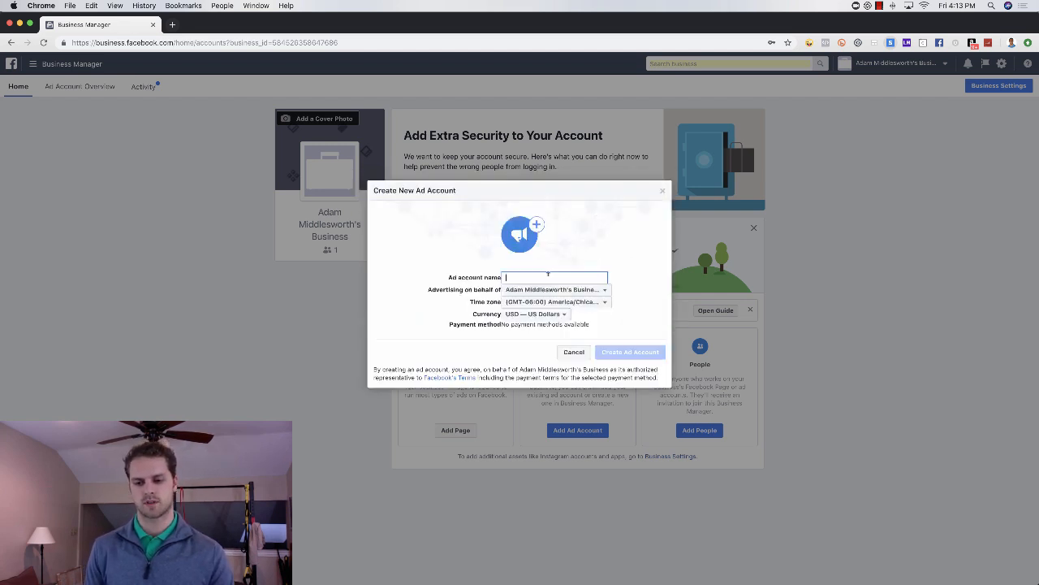
type("Adam")
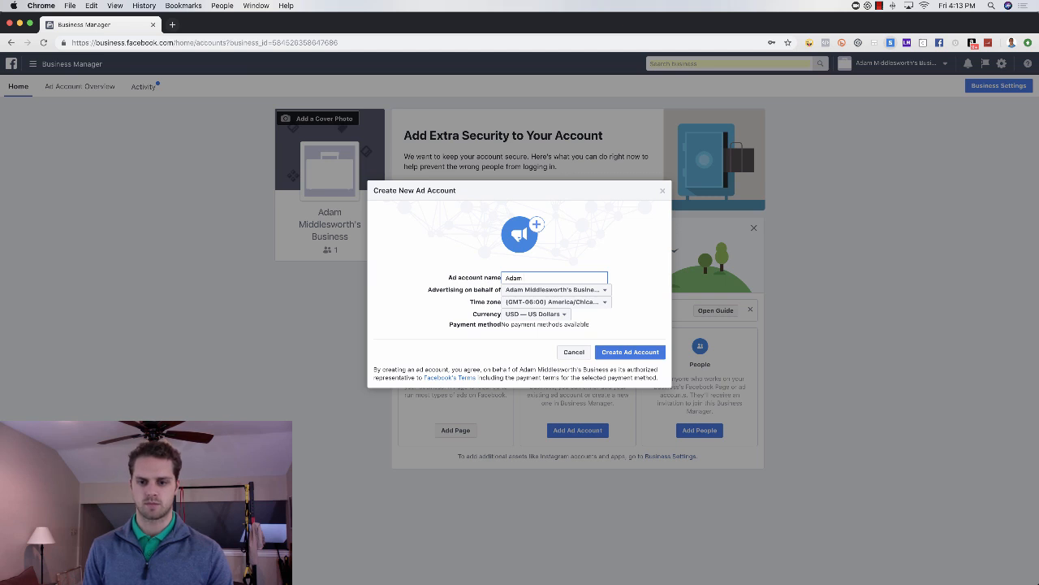
type(" Mid")
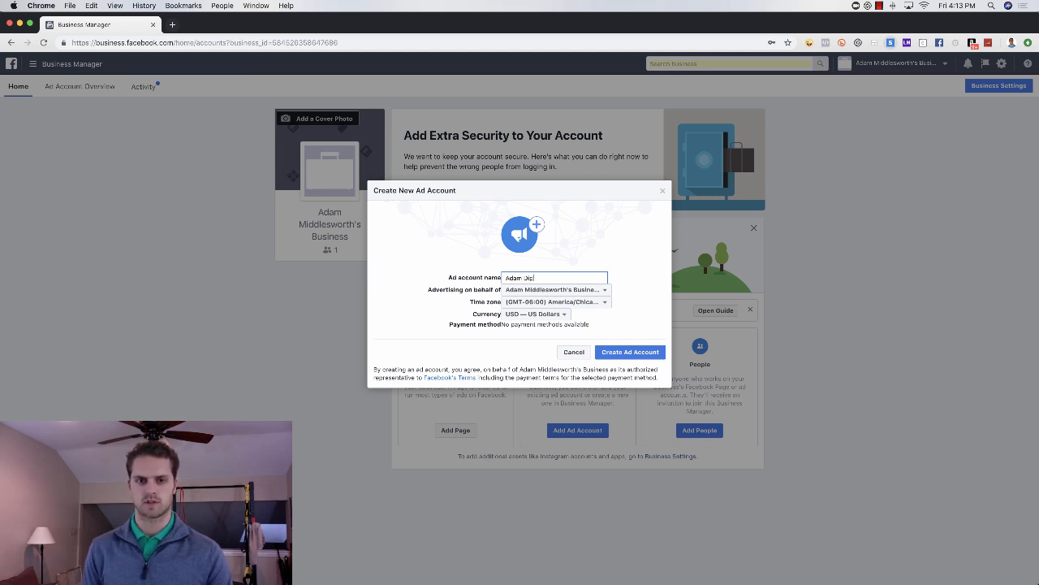
type("ital Marketing")
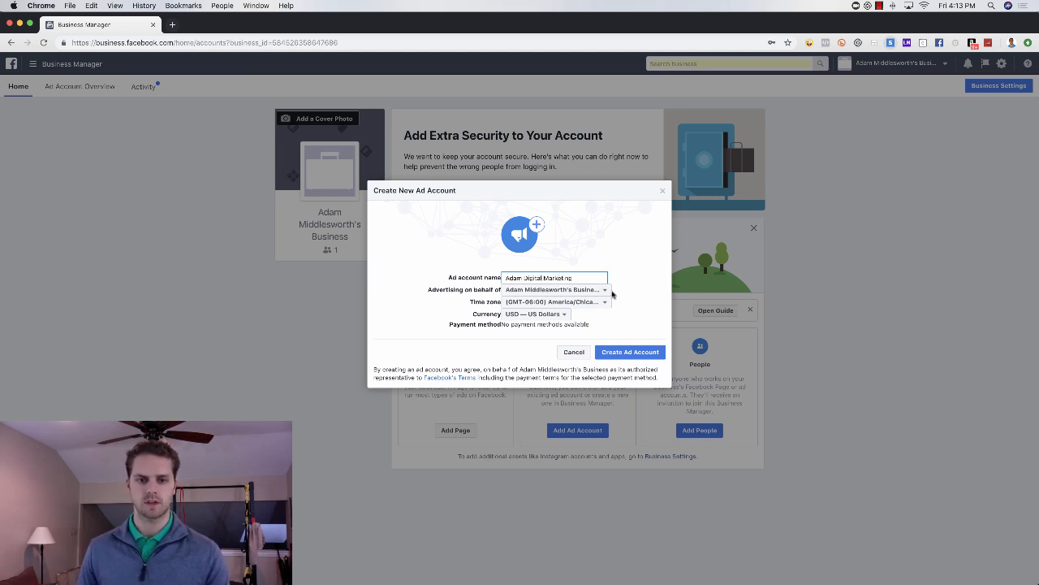
left_click(631, 354)
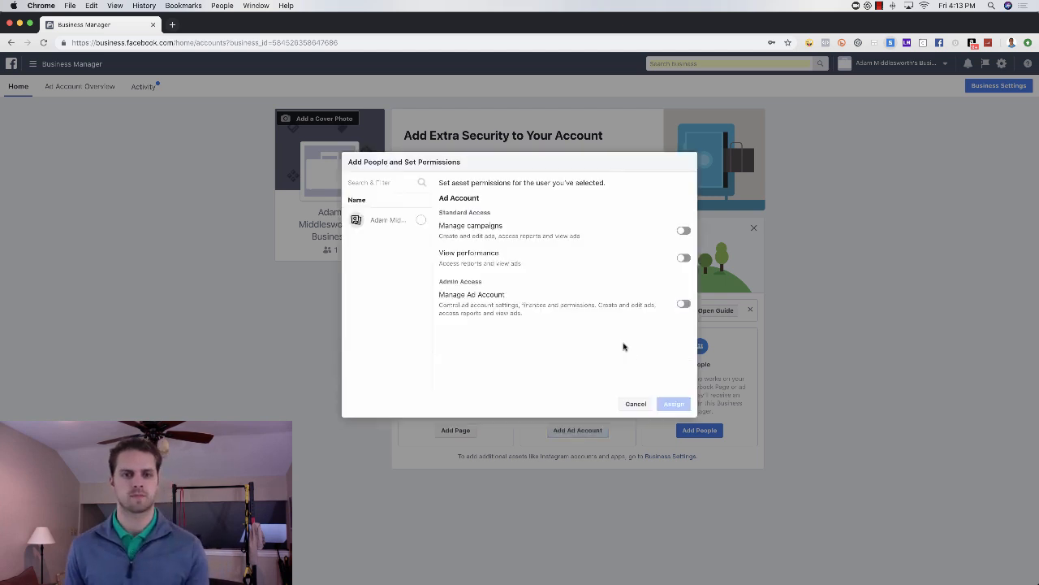
Step: Assign the owner Manage Ad Account admin access to the new ad account and close the confirmation
left_click(683, 305)
left_click(421, 219)
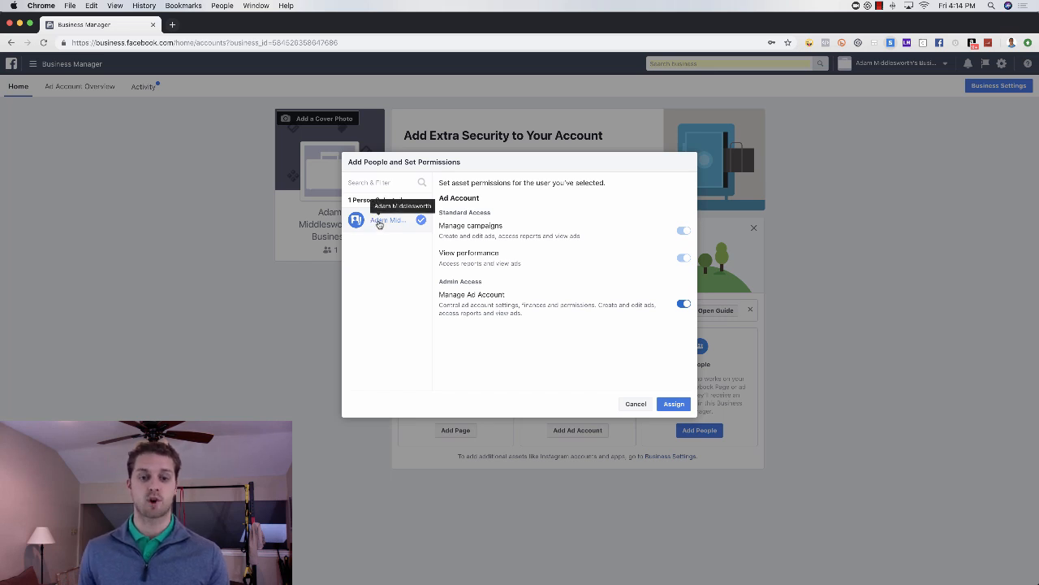
left_click(674, 404)
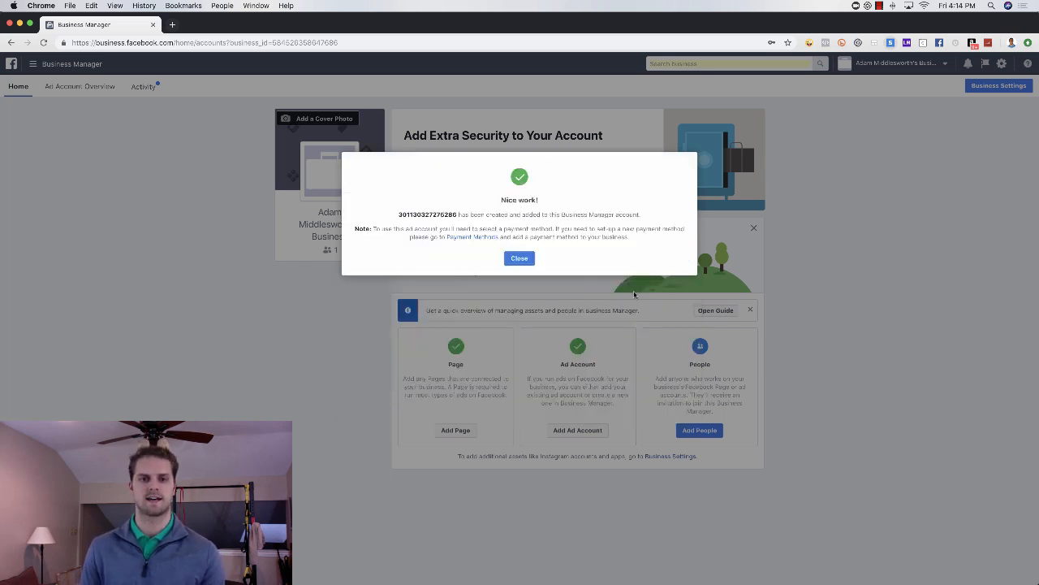
left_click(519, 258)
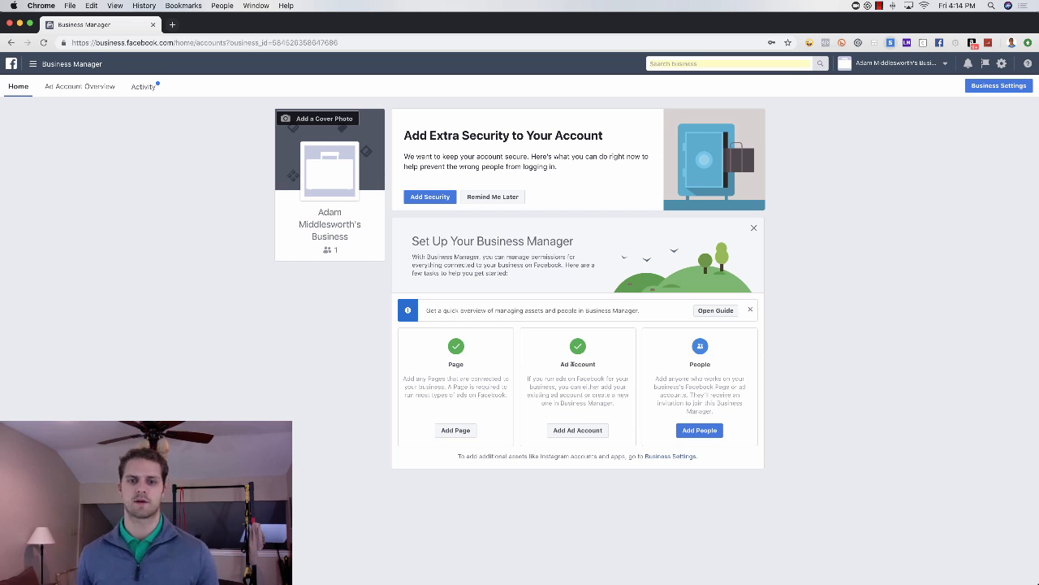
Step: View the form for inviting people and its business role options, then close it without inviting anyone
left_click(694, 432)
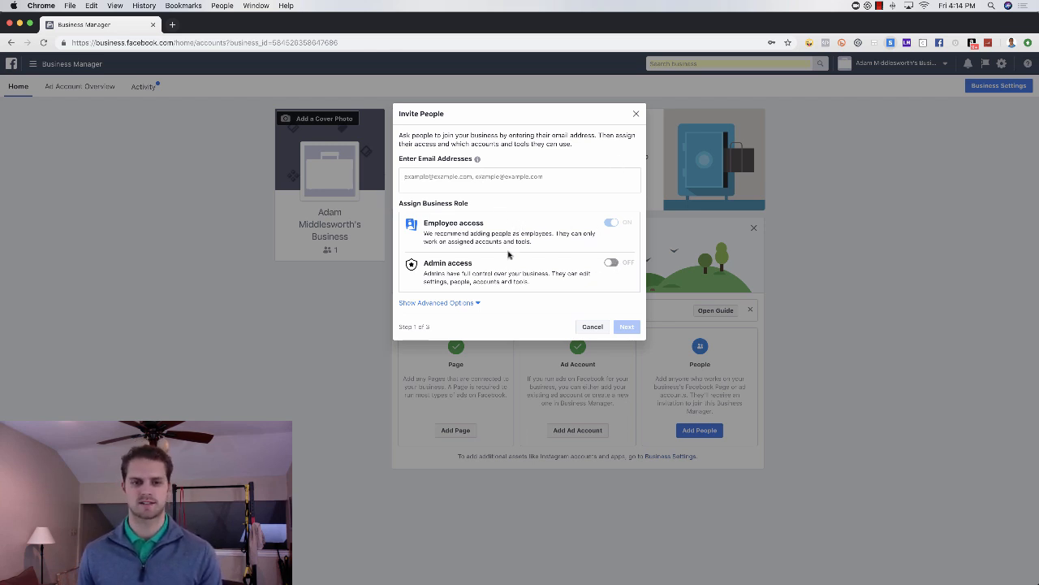
left_click(636, 113)
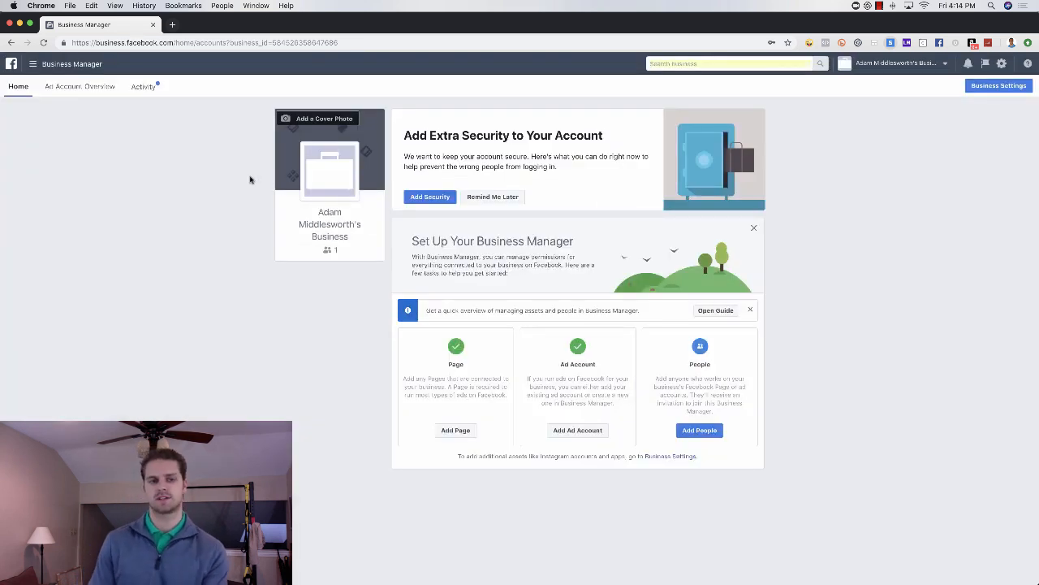
Step: Open the ad account settings from the full tool list and view the account's payment settings
left_click(61, 68)
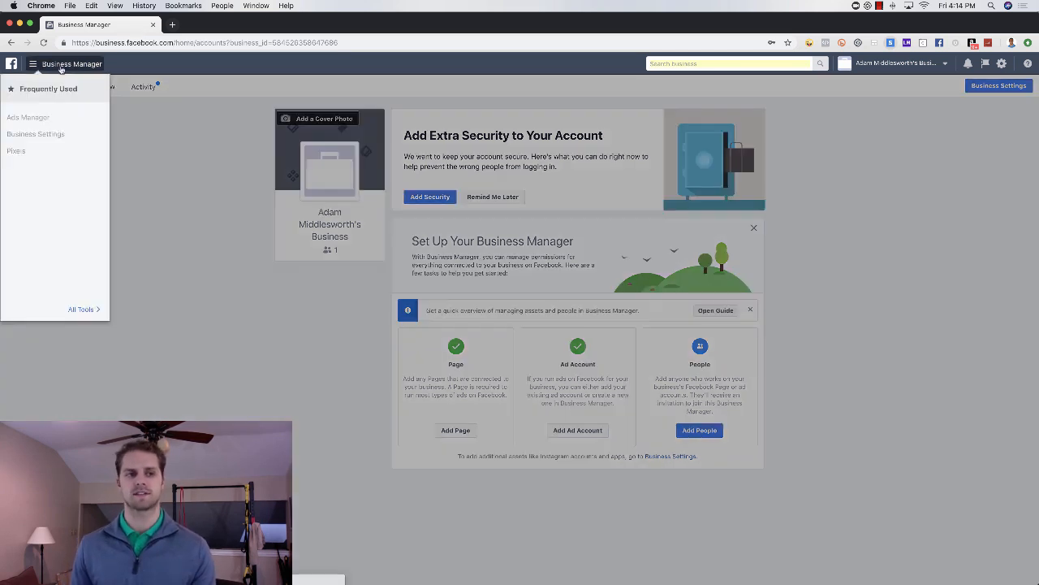
left_click(85, 308)
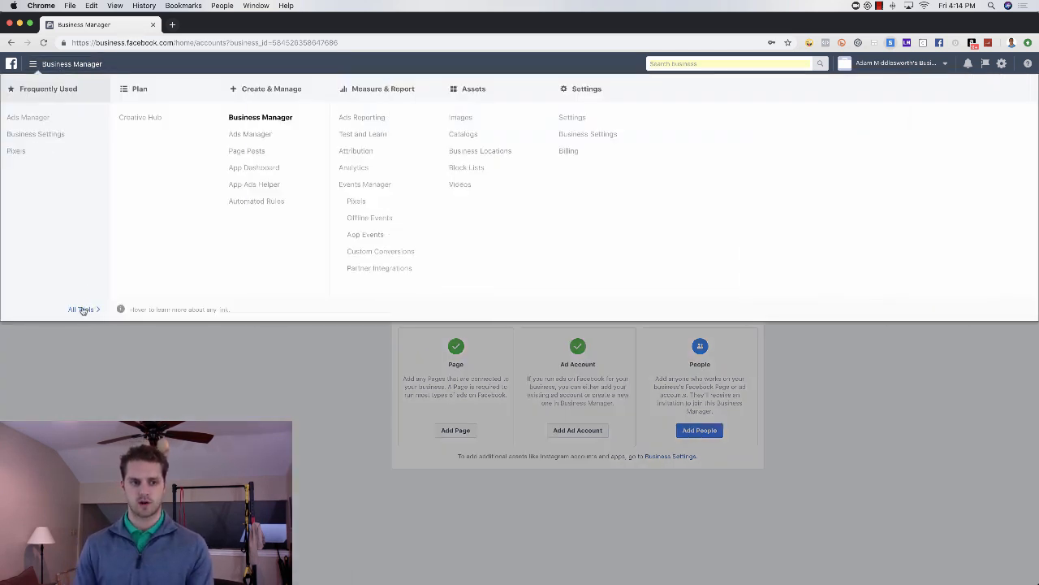
left_click(572, 119)
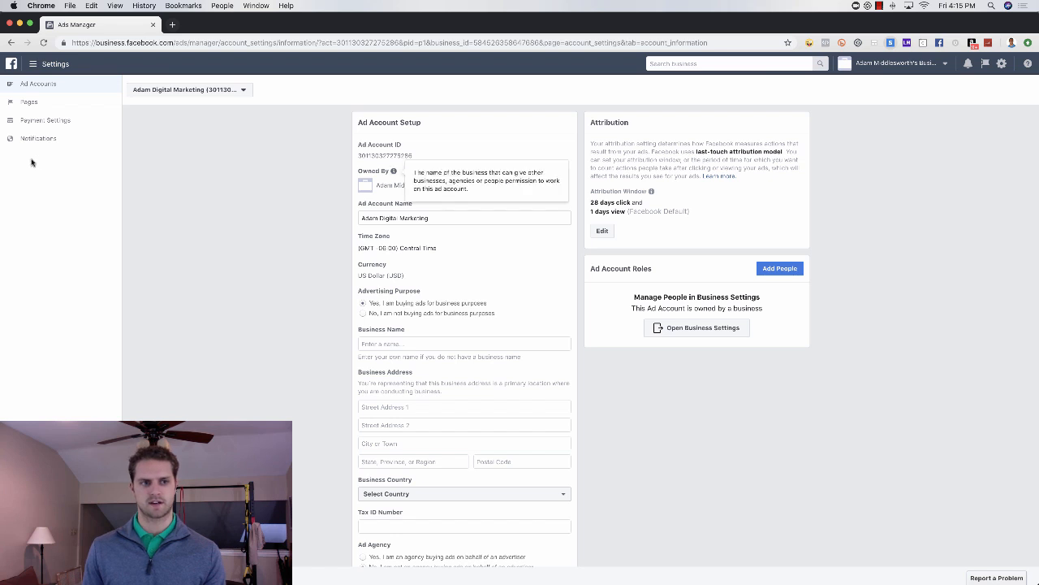
left_click(44, 121)
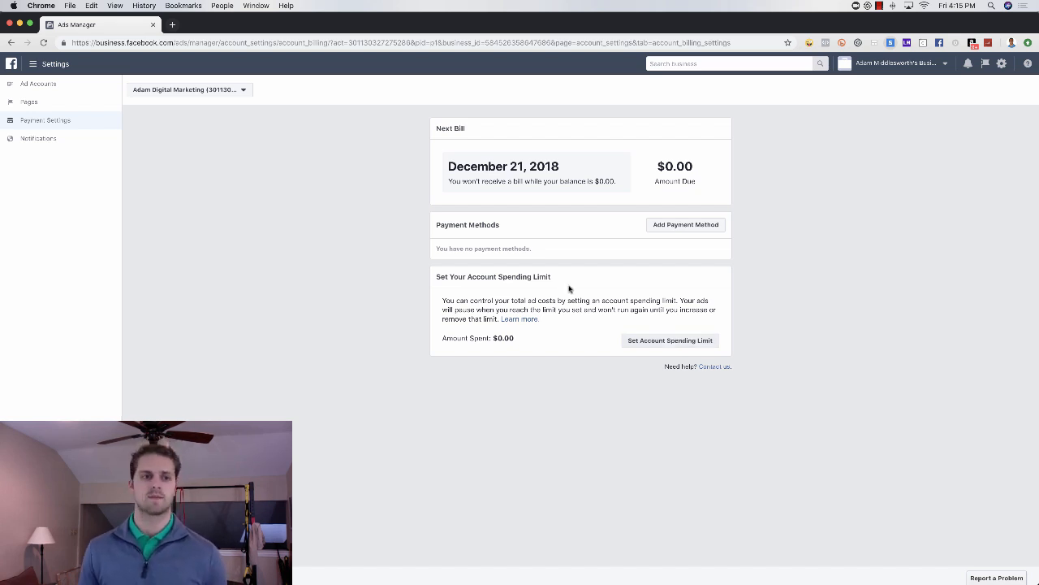
Step: Review the ad account's notification settings for email, Facebook and Messenger
left_click(51, 141)
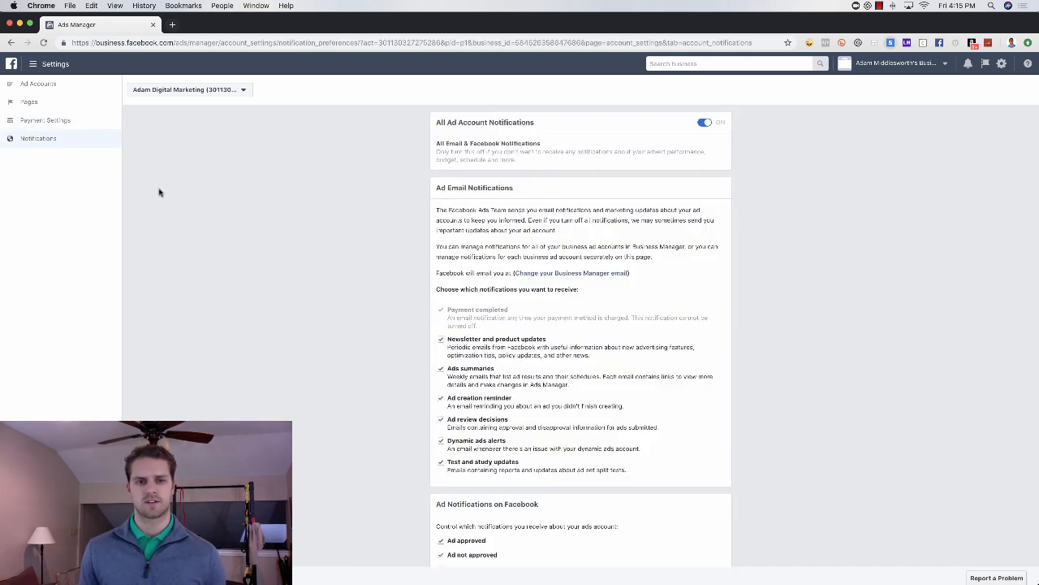
scroll(565, 278, "down", 2)
scroll(564, 278, "down", 2)
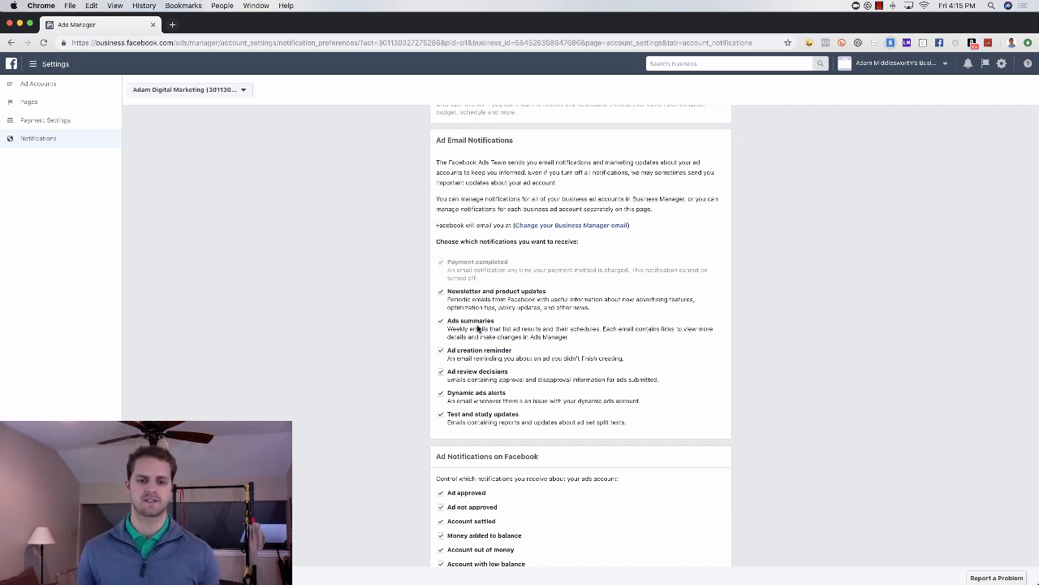
scroll(524, 496, "down", 3)
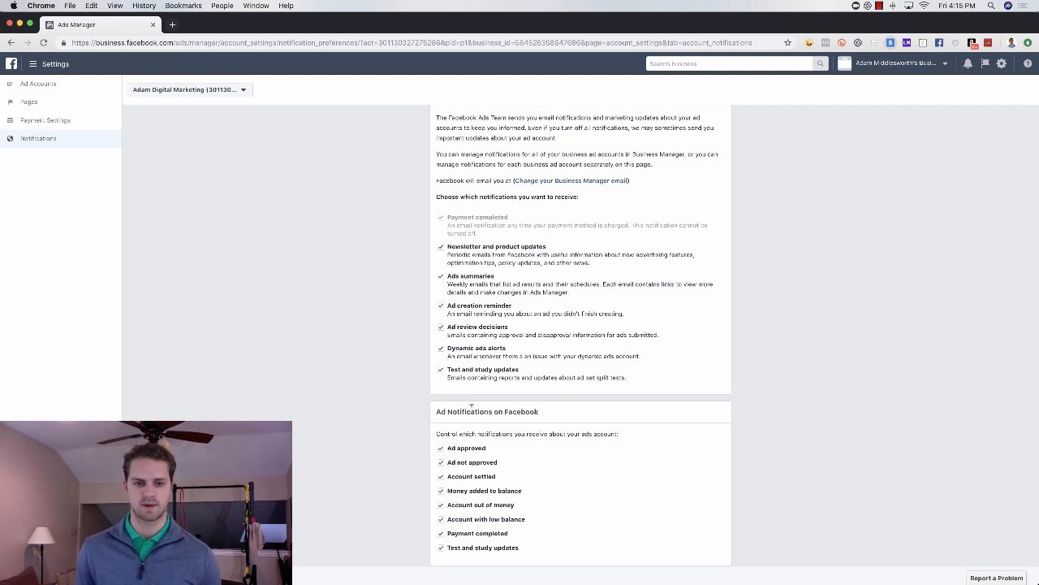
scroll(443, 452, "down", 1)
scroll(452, 493, "down", 3)
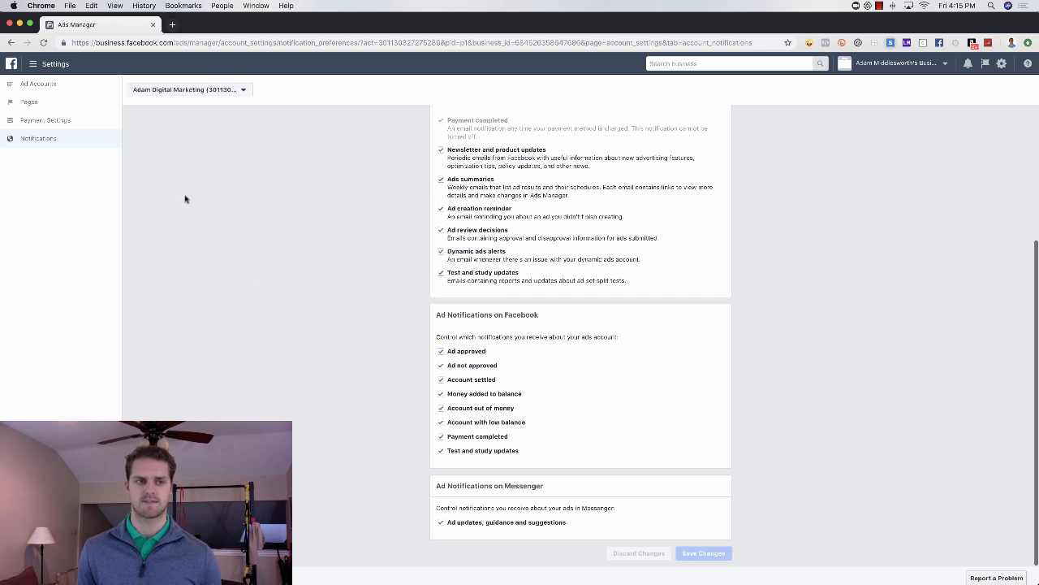
Step: View the list of Pages, look at the settings of the owner's Realtor Page, and return to the list
left_click(51, 104)
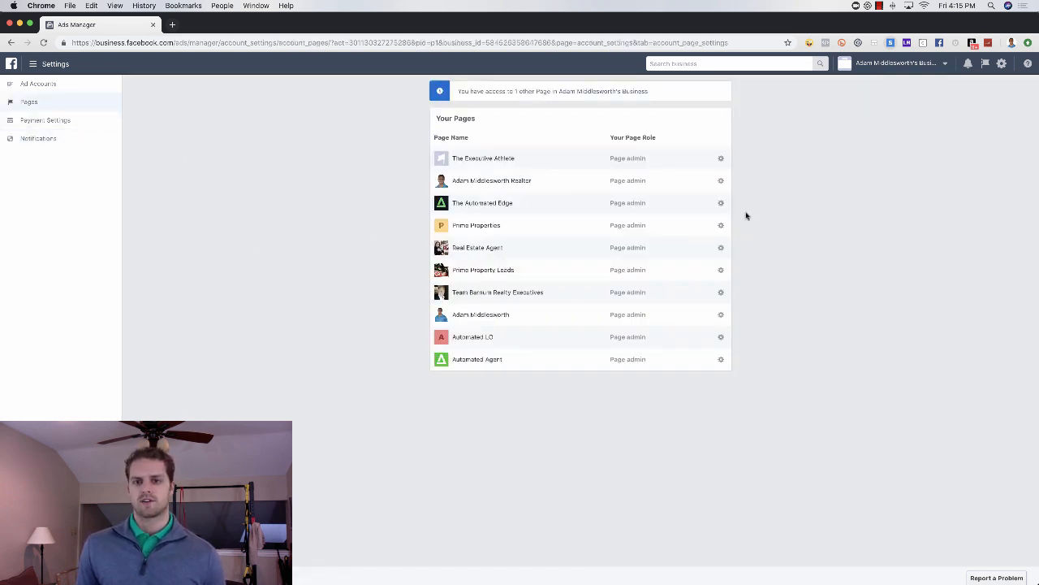
left_click(722, 181)
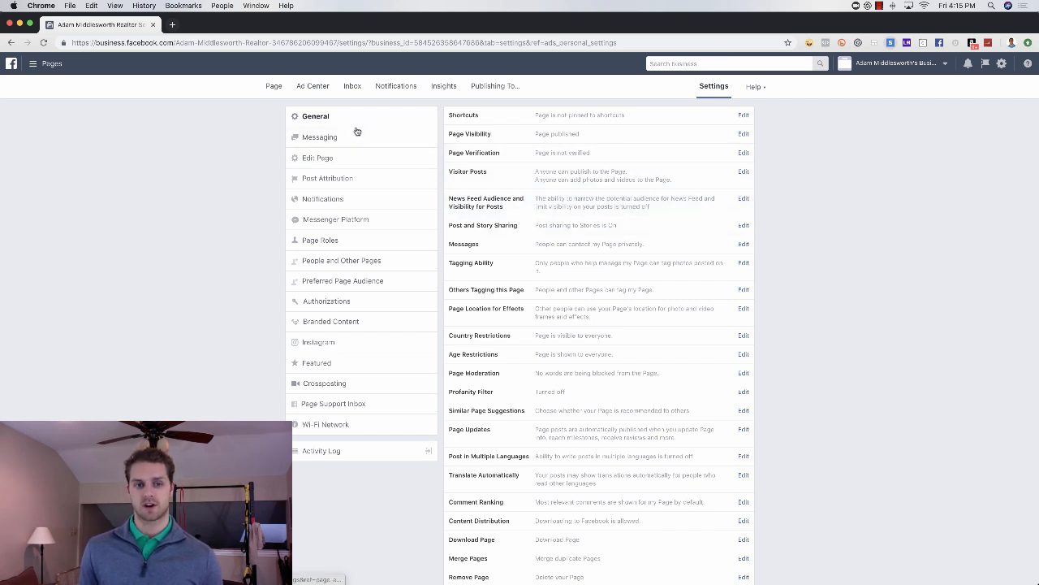
left_click(16, 45)
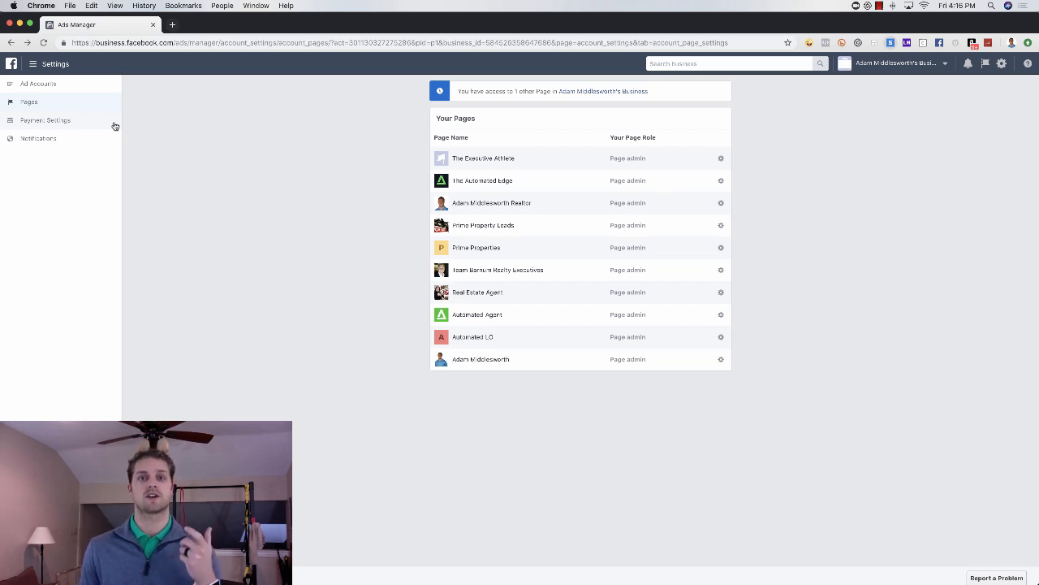
Step: Open Business Settings and view the options for adding a Page to the business, without choosing one
left_click(33, 65)
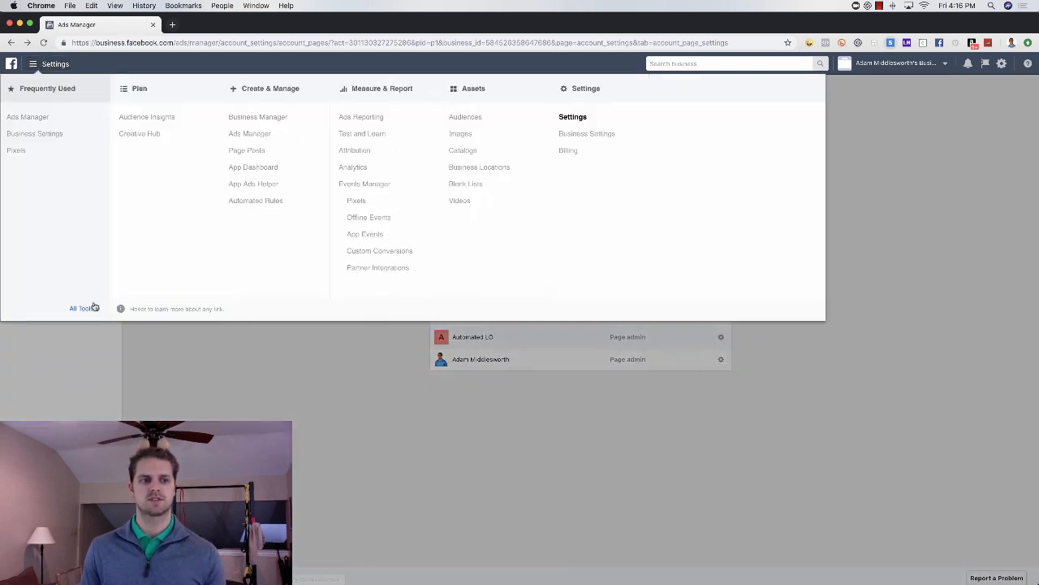
left_click(572, 136)
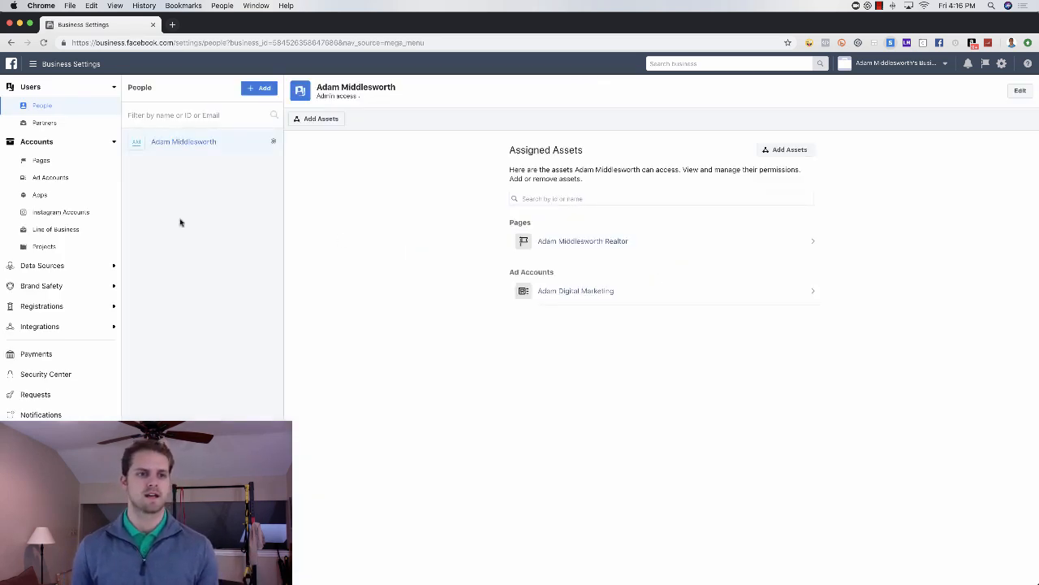
left_click(51, 162)
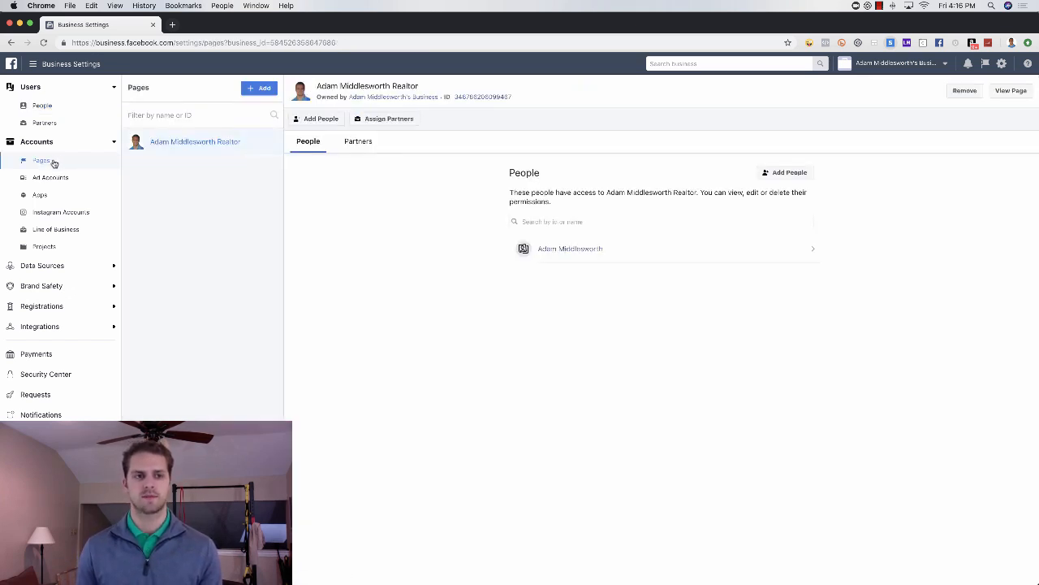
left_click(251, 90)
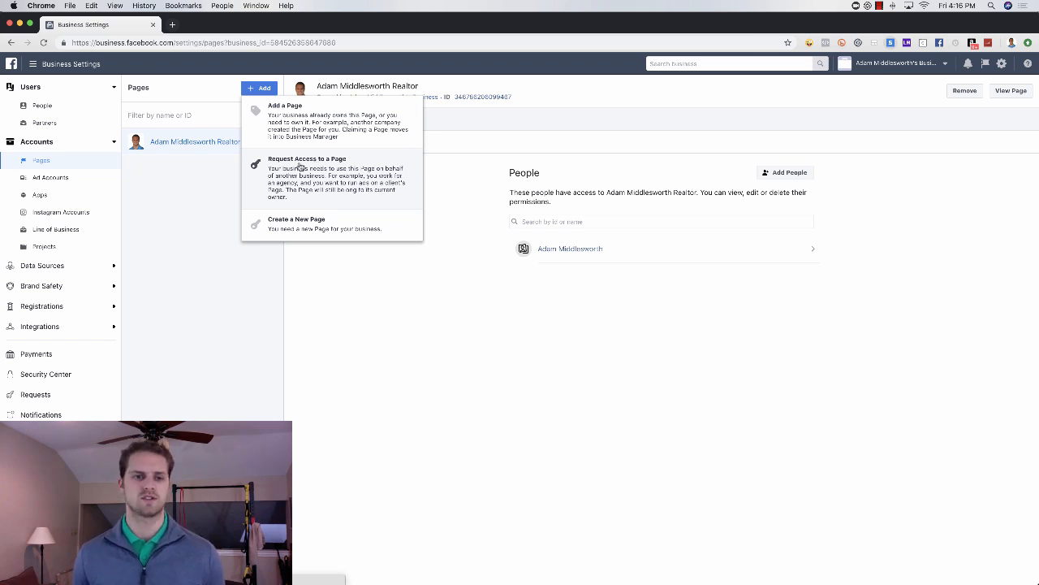
left_click(227, 215)
Step: Try to create a new ad account for the business, named with the owner's first name plus "Digital Marketing 2", and close the form
left_click(70, 178)
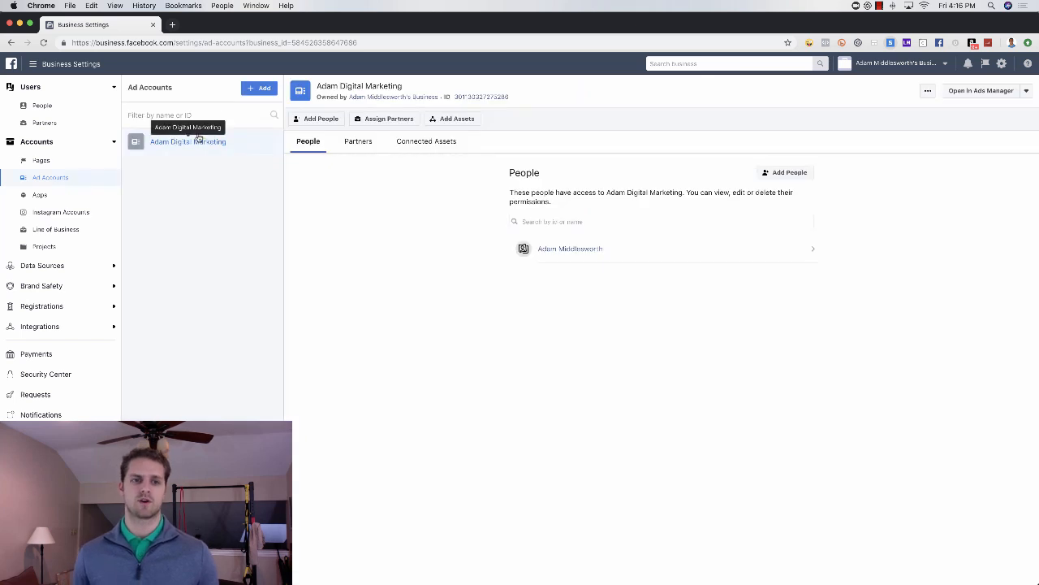
left_click(258, 91)
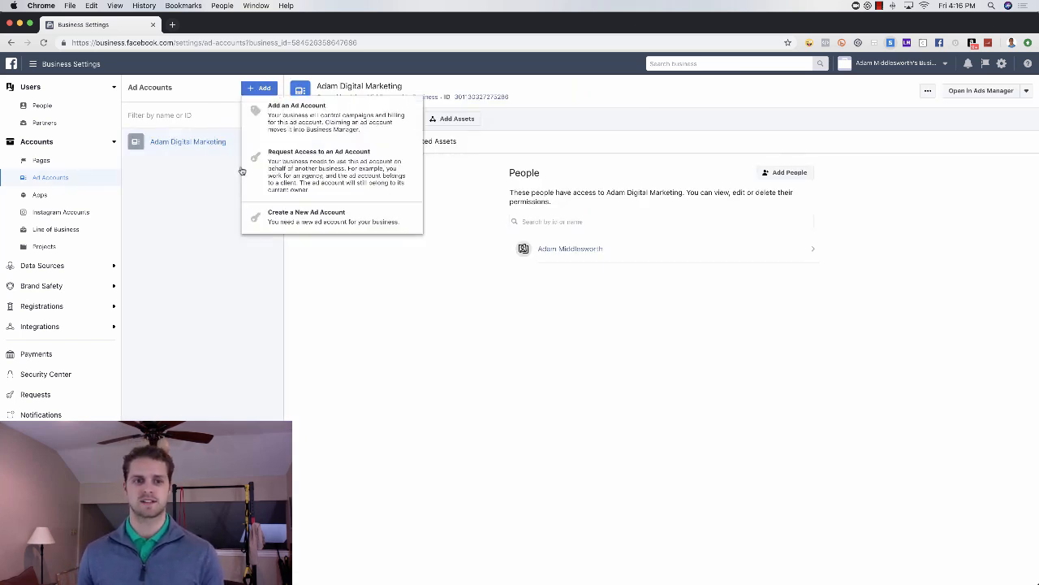
left_click(310, 219)
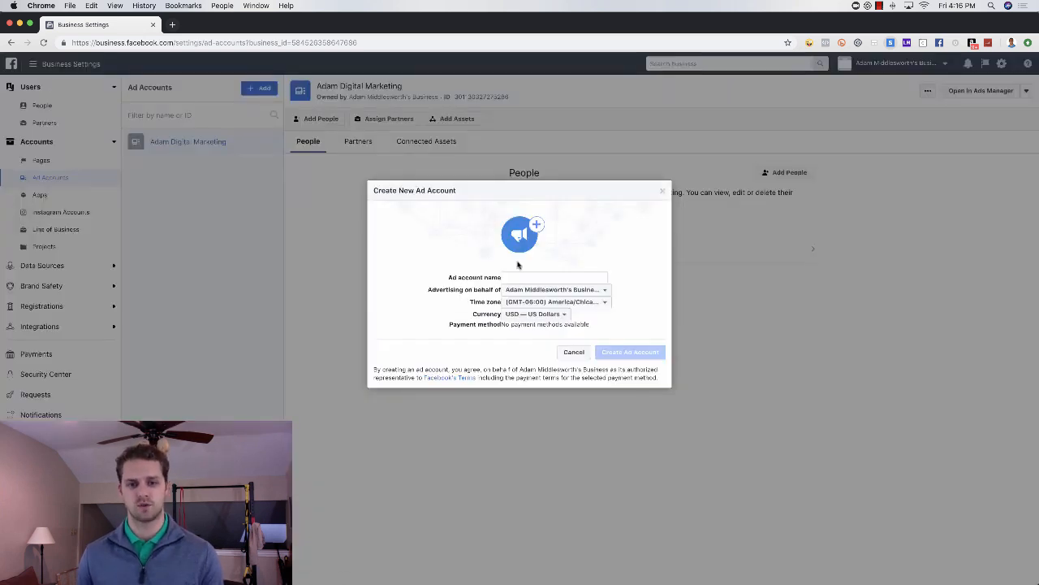
left_click(527, 276)
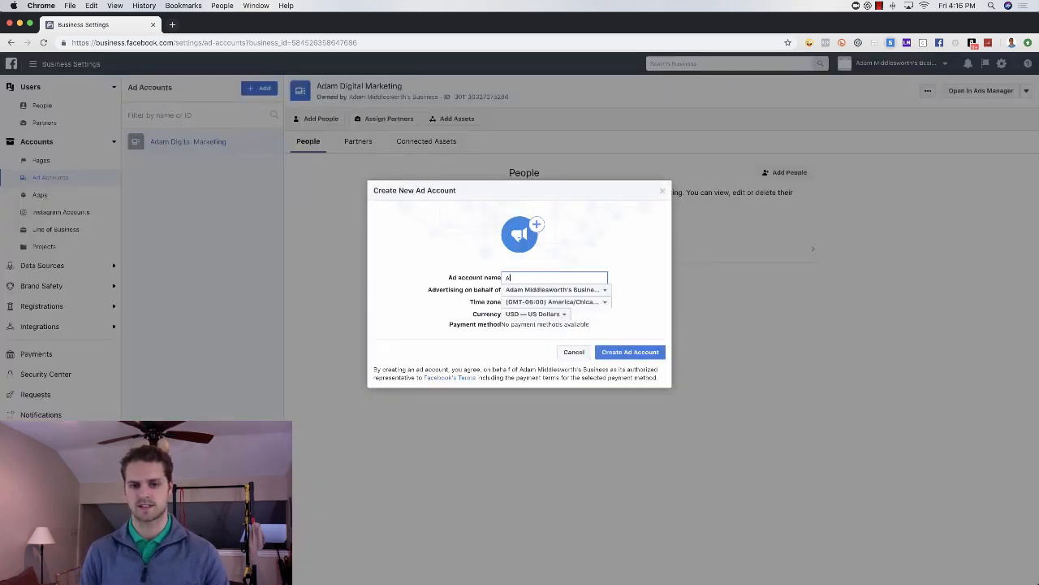
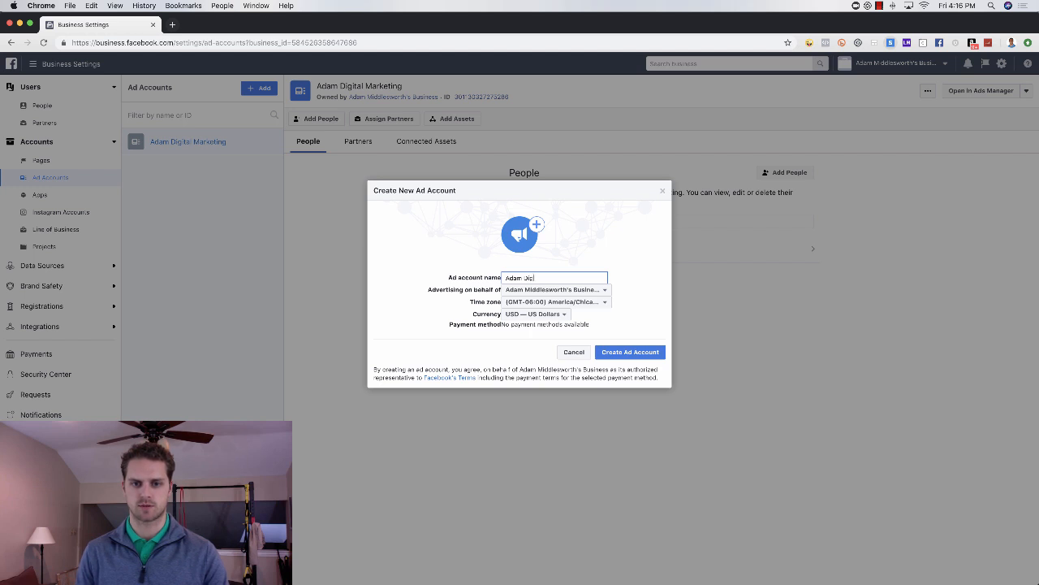
type("Digital Marketing ")
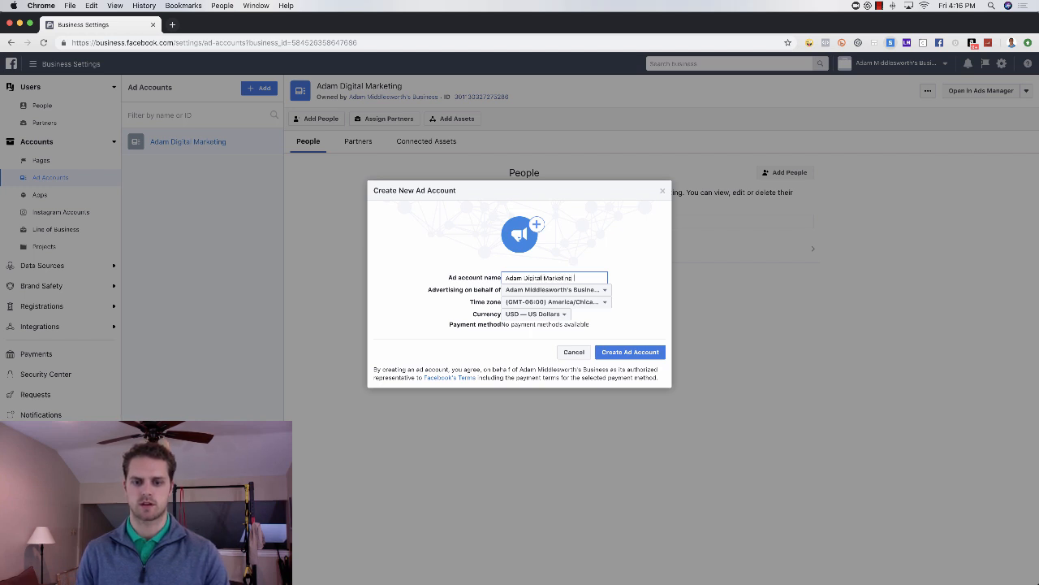
type("2")
left_click(642, 360)
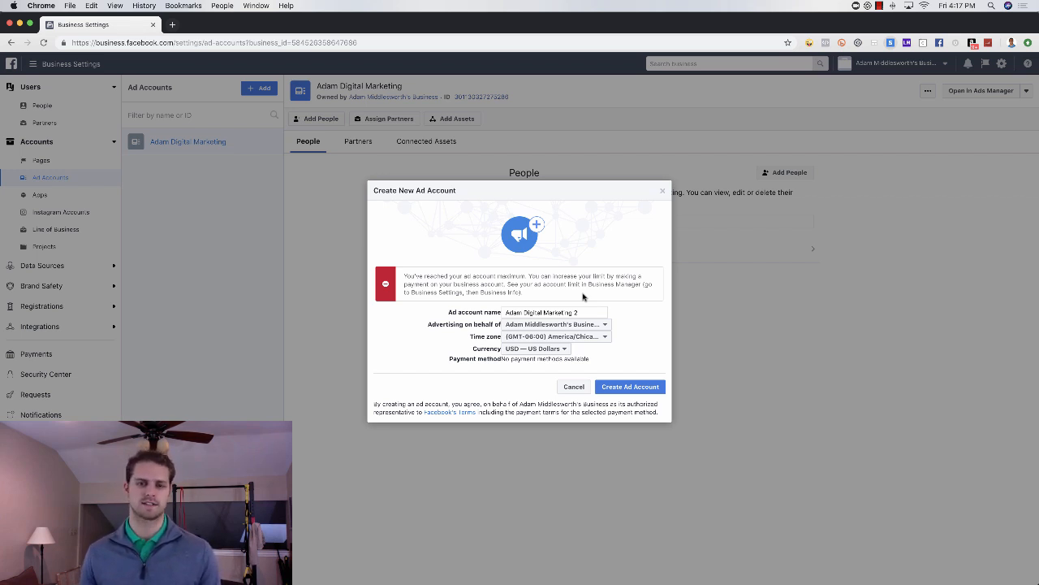
left_click(663, 190)
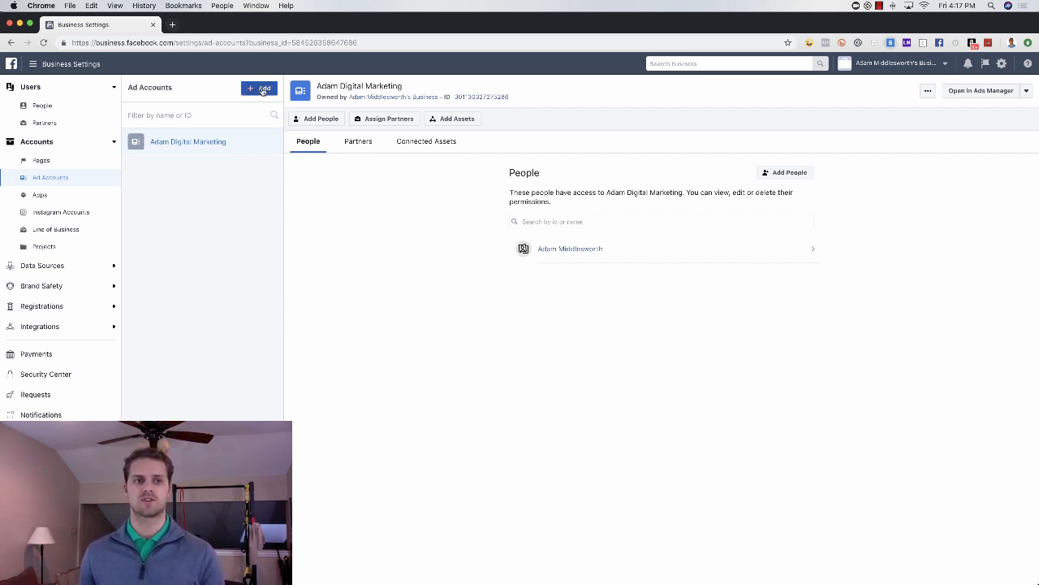
Step: Open facebook.com/ads/manager in a new browser tab to find the personal ad account's ID, and return to Business Settings
left_click(173, 24)
type("fac")
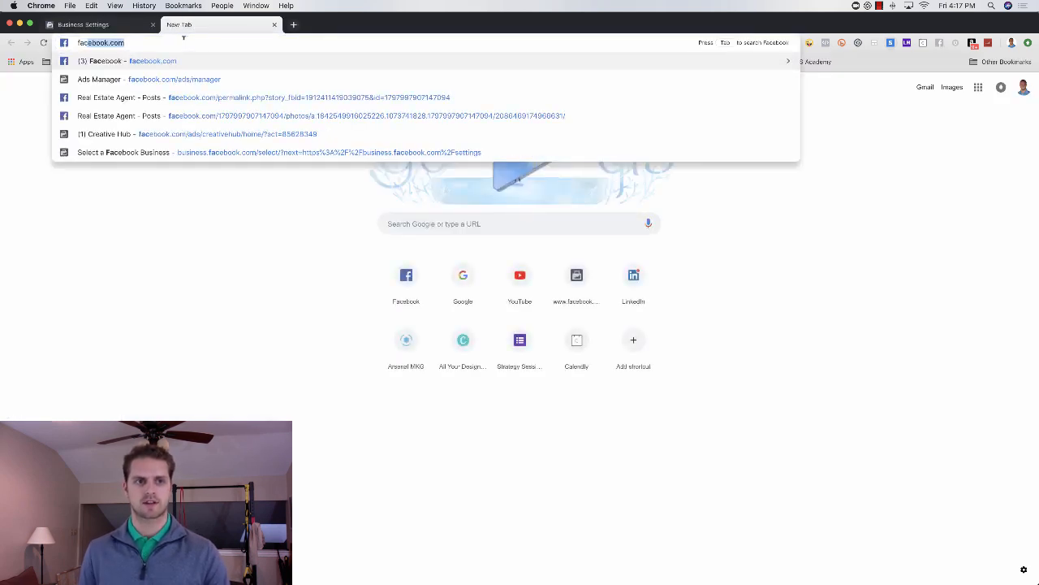
key("Down")
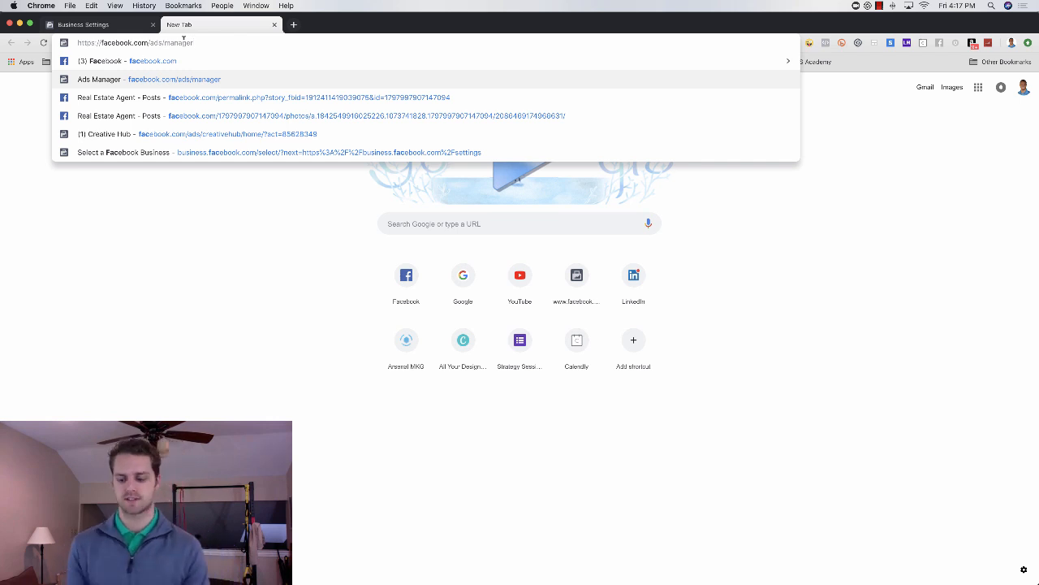
key("Return")
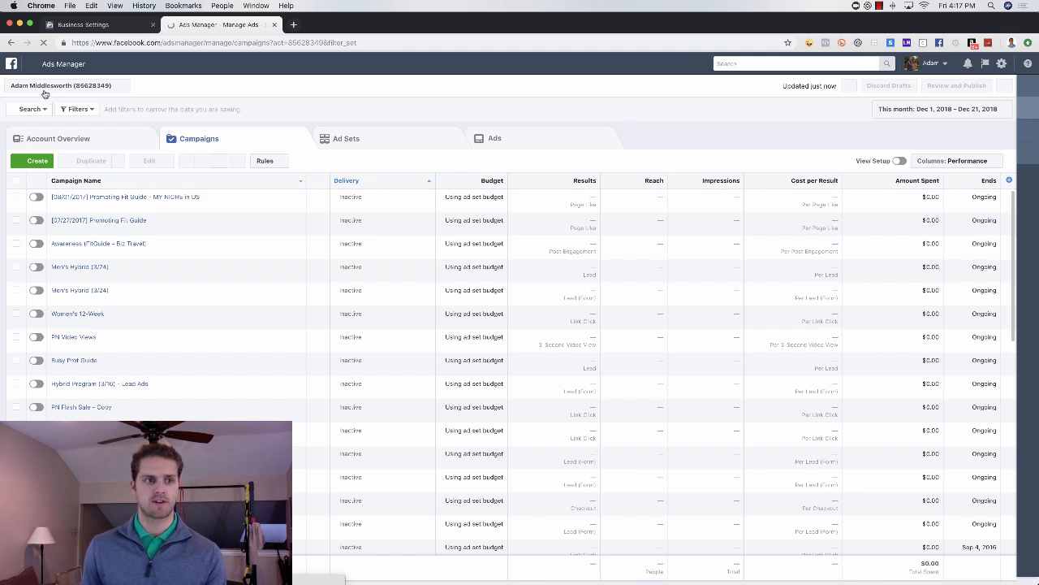
left_click(98, 24)
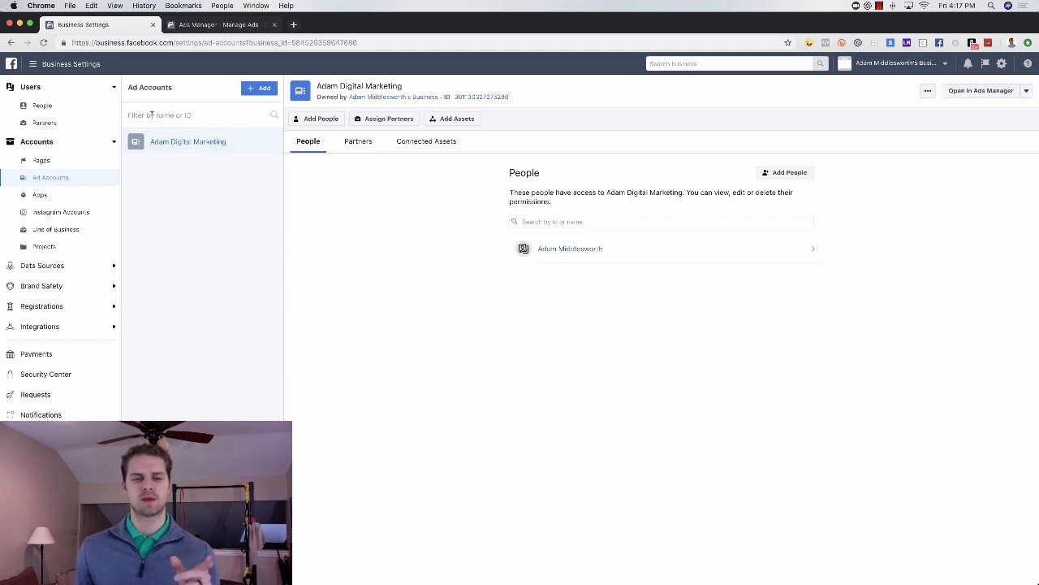
left_click(258, 91)
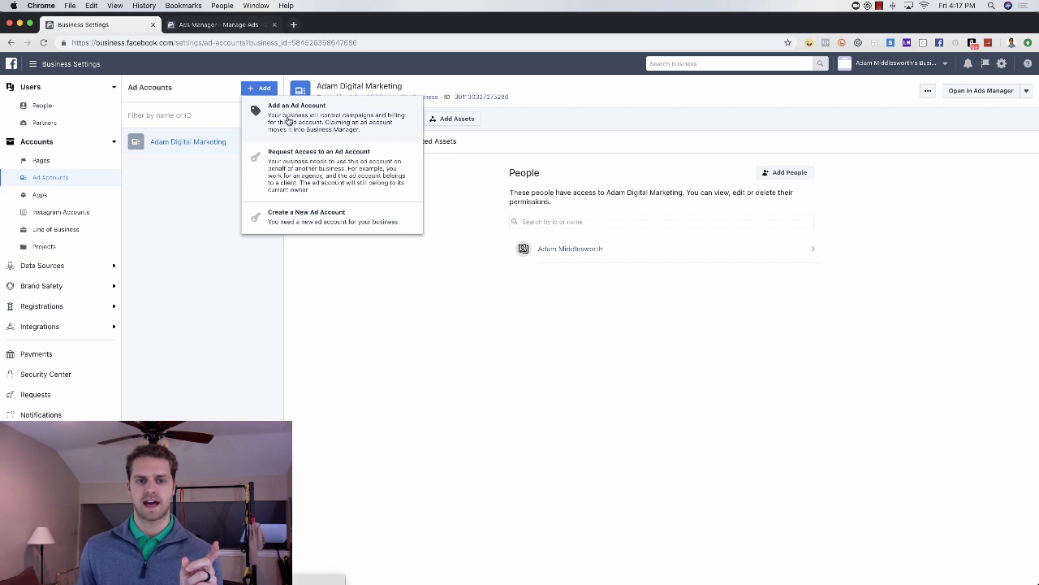
left_click(299, 163)
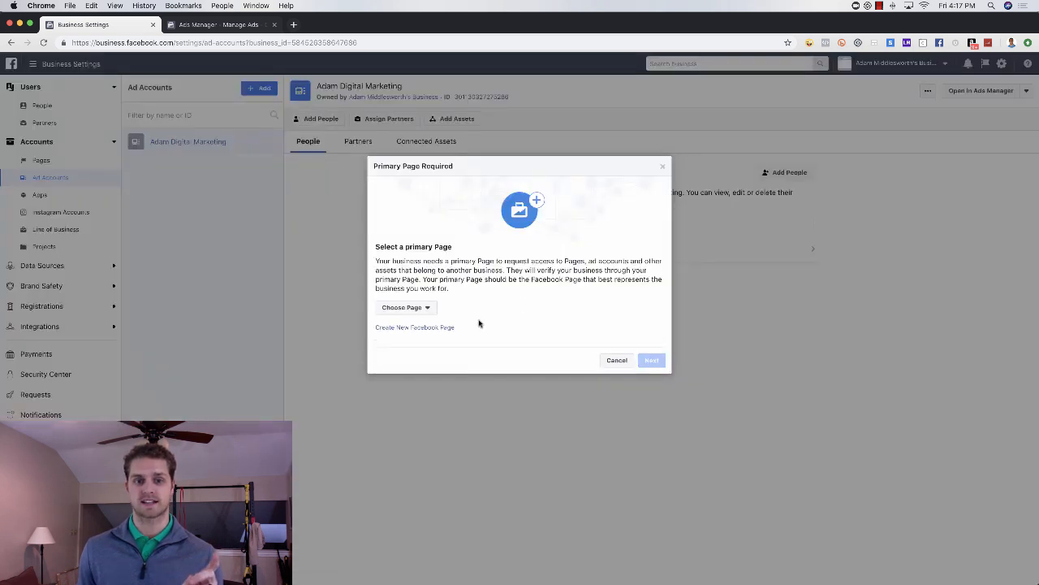
left_click(422, 312)
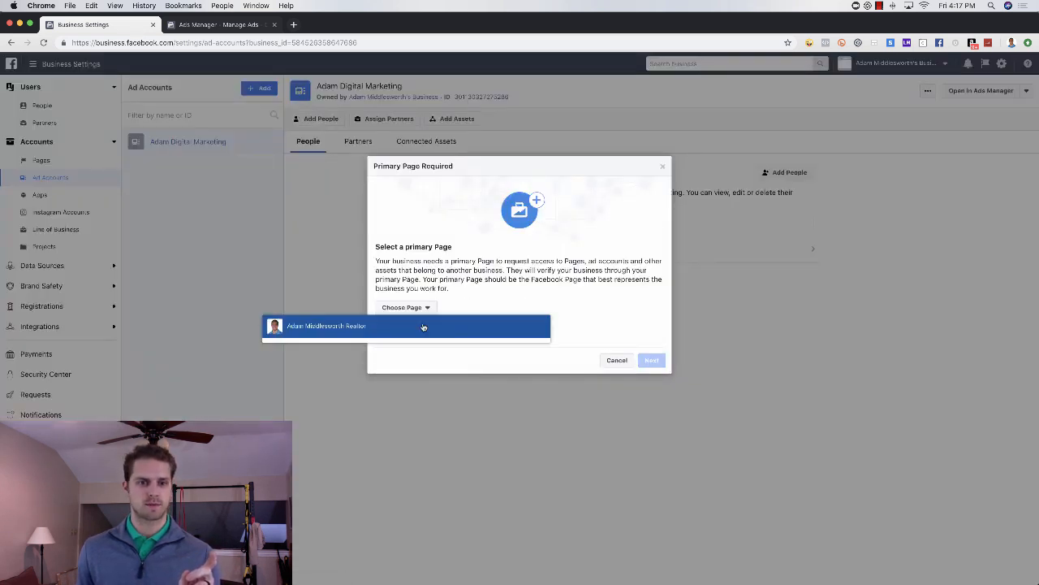
left_click(425, 326)
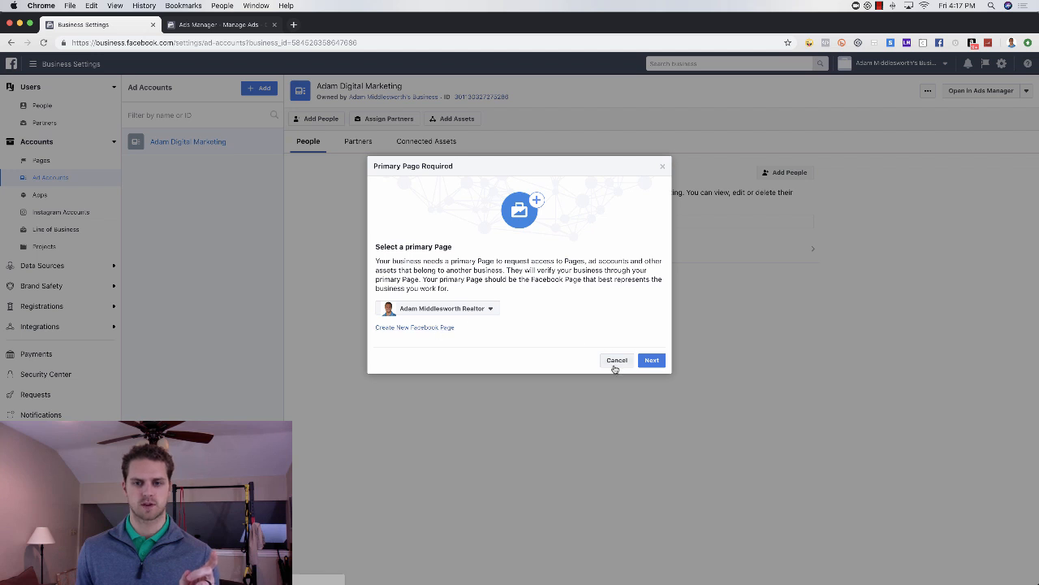
left_click(616, 362)
Step: Start a request for access to an ad account and choose the owner's Realtor Page as the business's primary Page
left_click(259, 87)
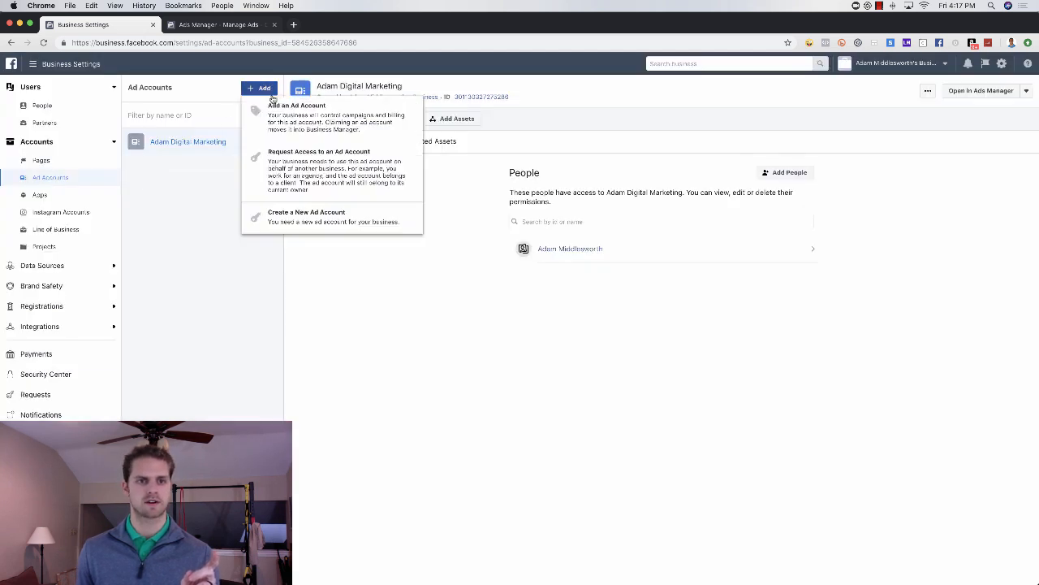
left_click(307, 168)
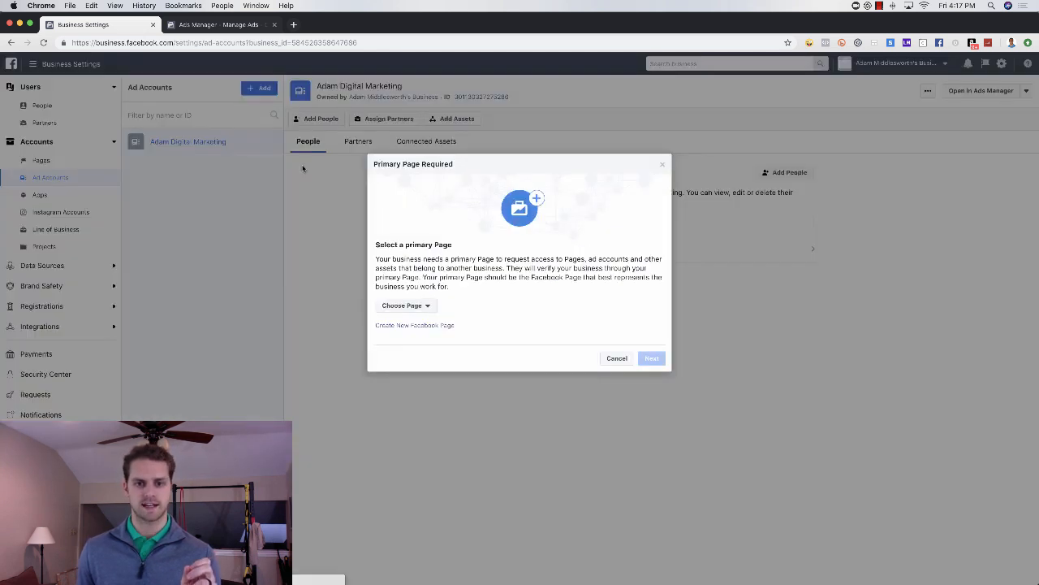
left_click(420, 305)
left_click(421, 328)
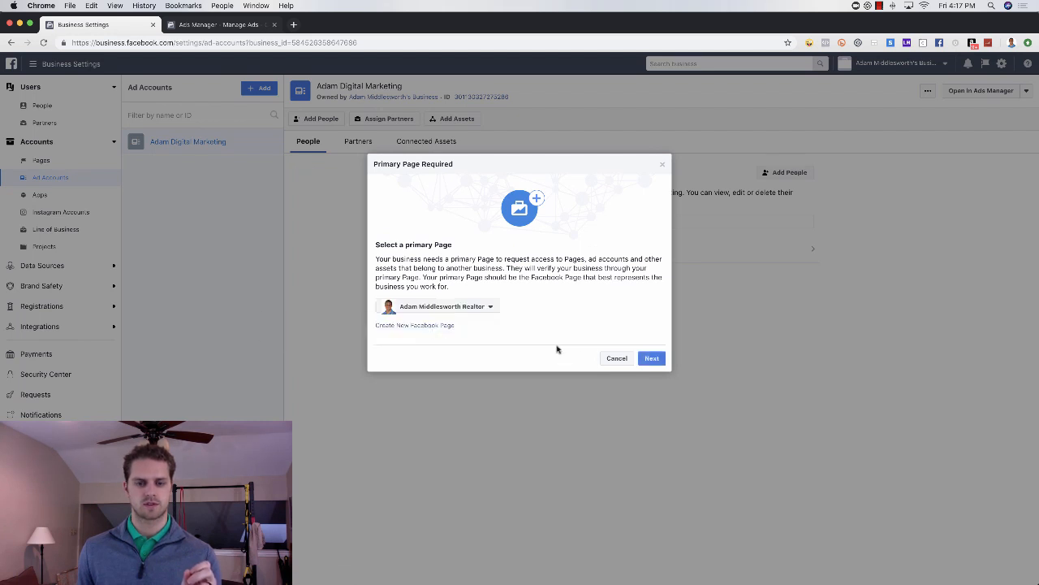
left_click(652, 359)
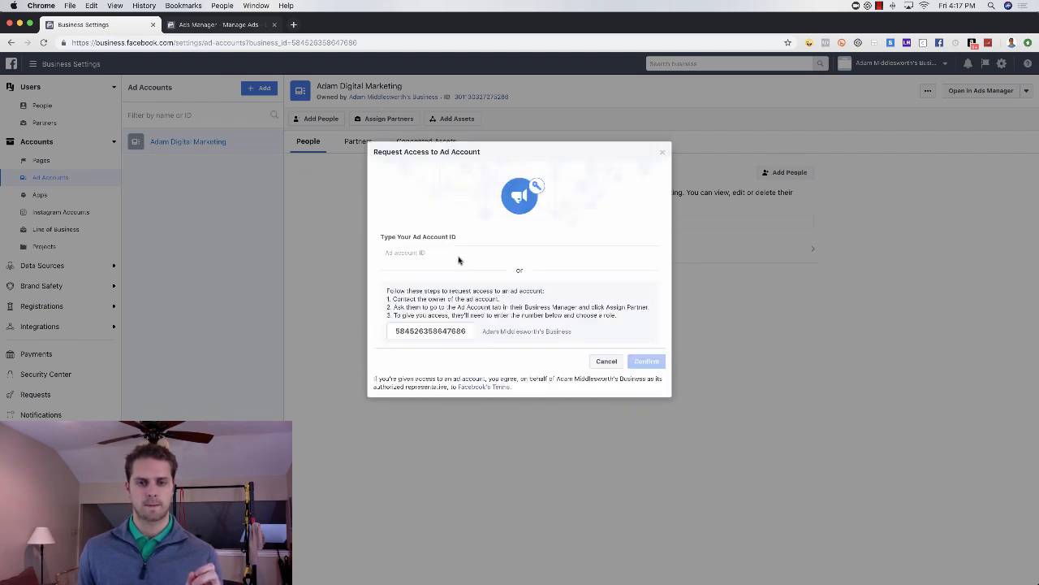
Step: Fill in the ad account ID, enable Manage Ad Account admin access, and close the access request without confirming it
left_click(453, 251)
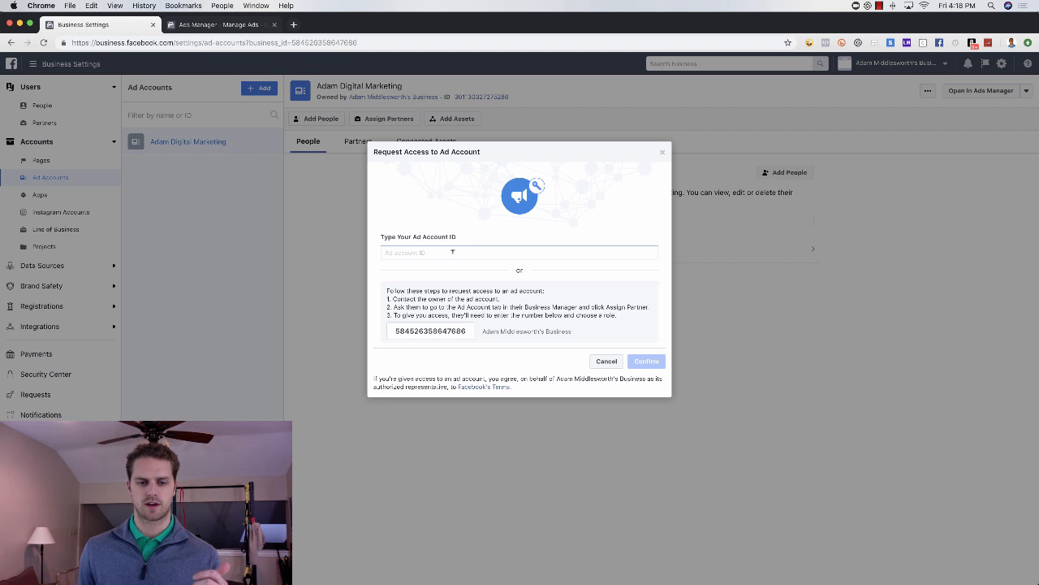
type("6")
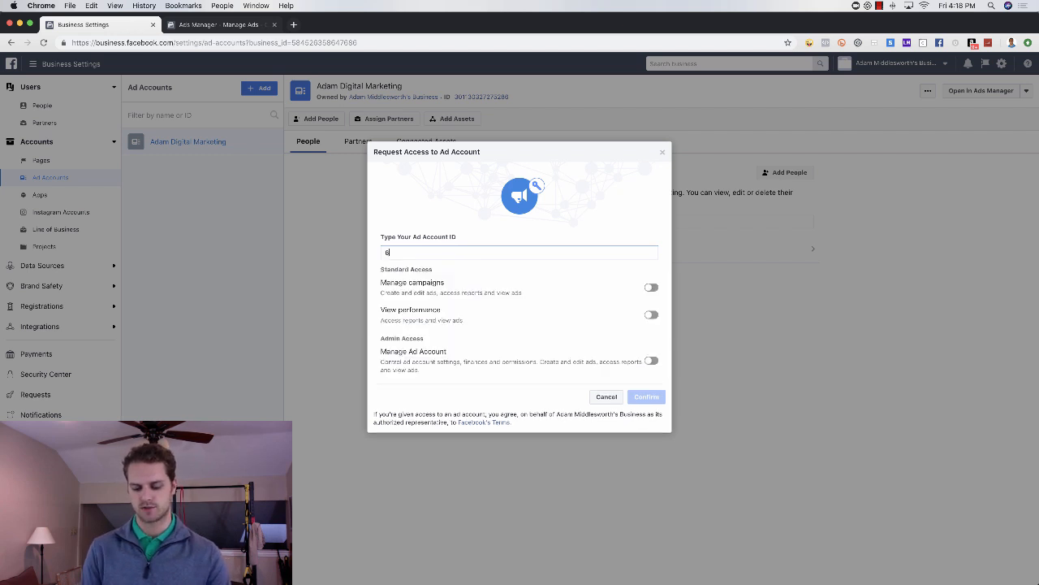
type("56777")
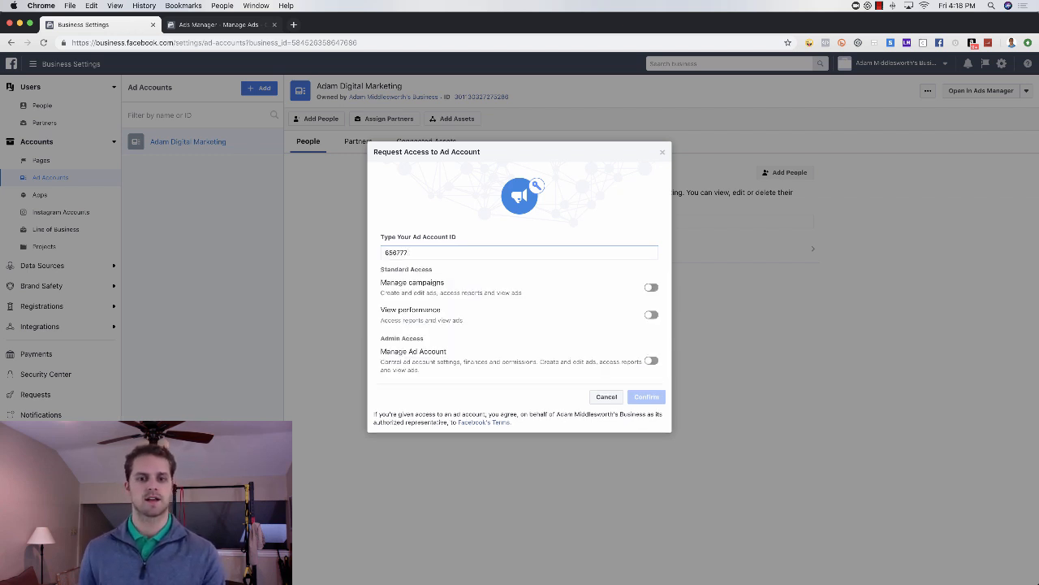
left_click(652, 360)
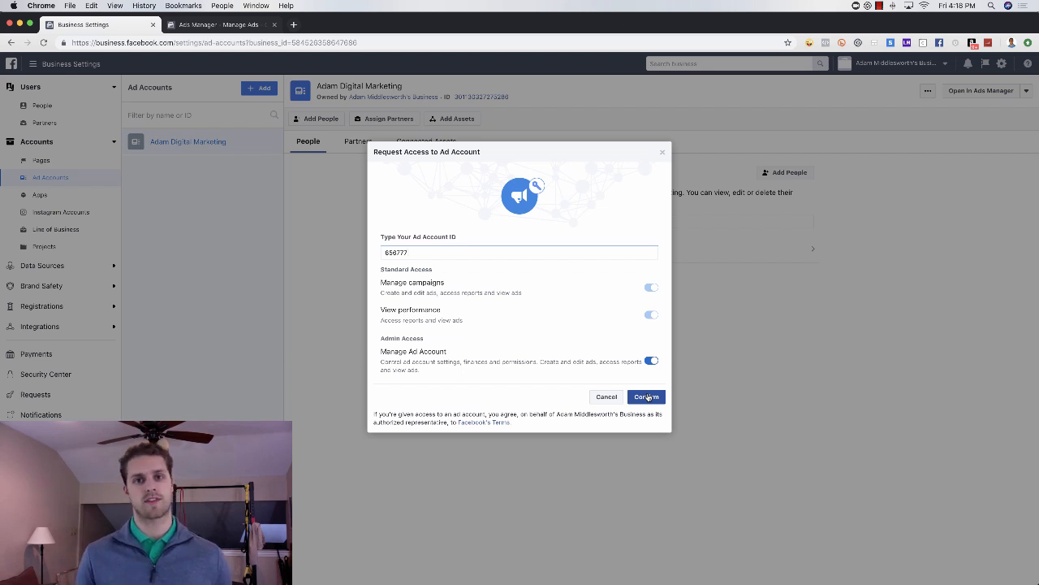
left_click(663, 152)
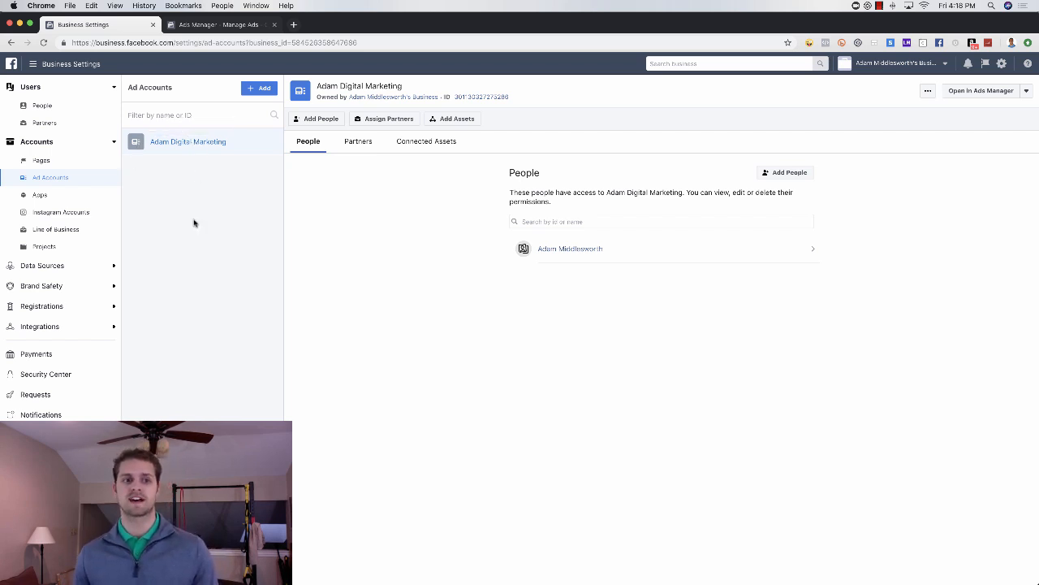
Step: Expand the business's Data Sources and view its Pixels settings
left_click(111, 268)
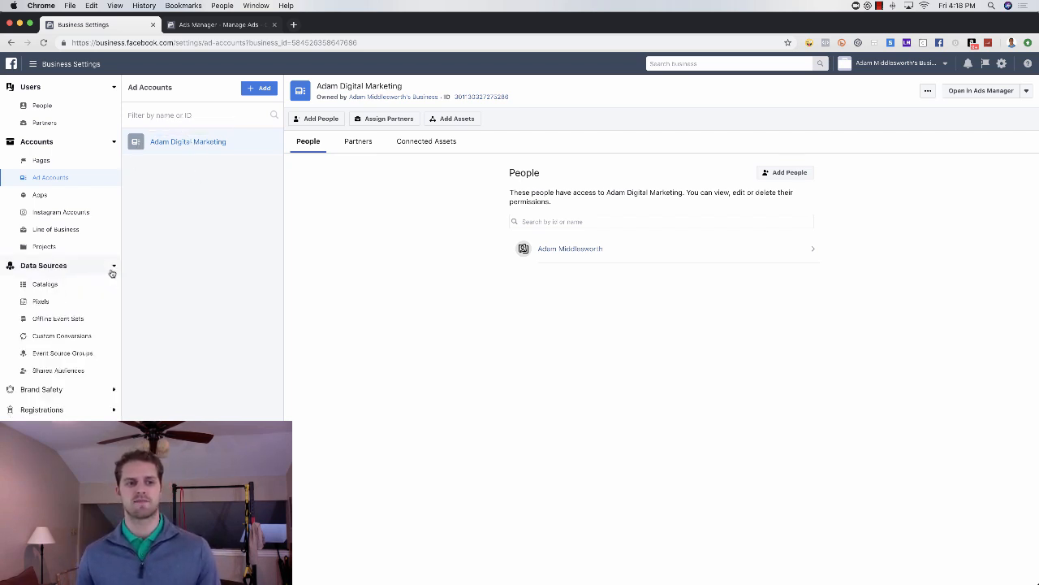
left_click(41, 301)
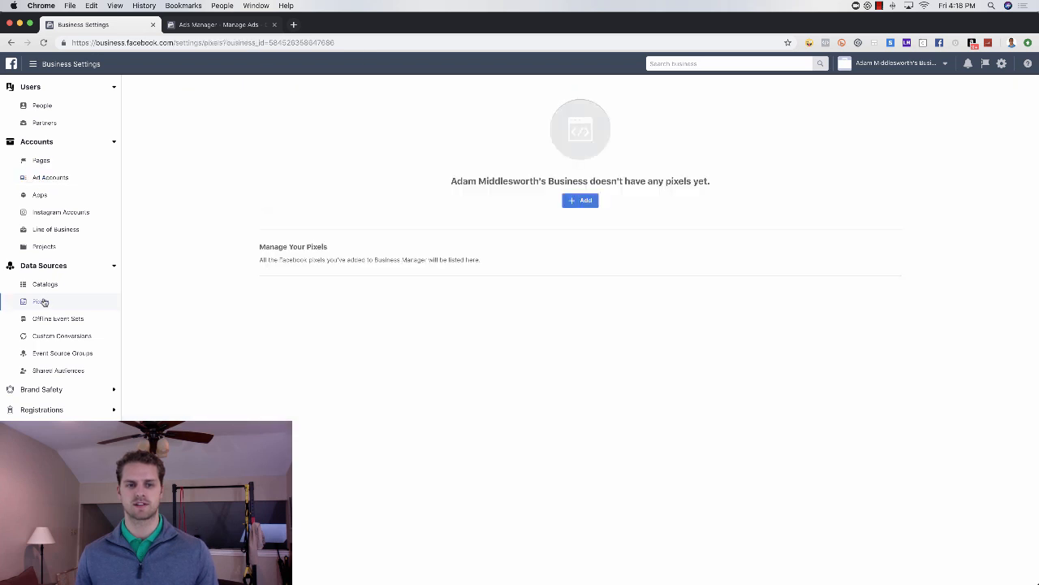